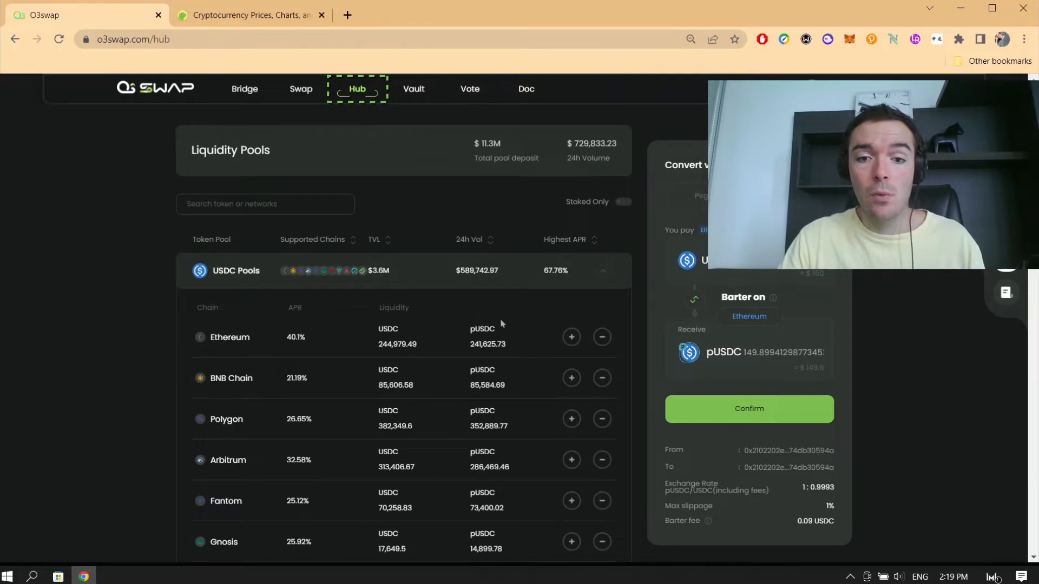
pyautogui.moveTo(469, 329); pyautogui.dragTo(497, 338)
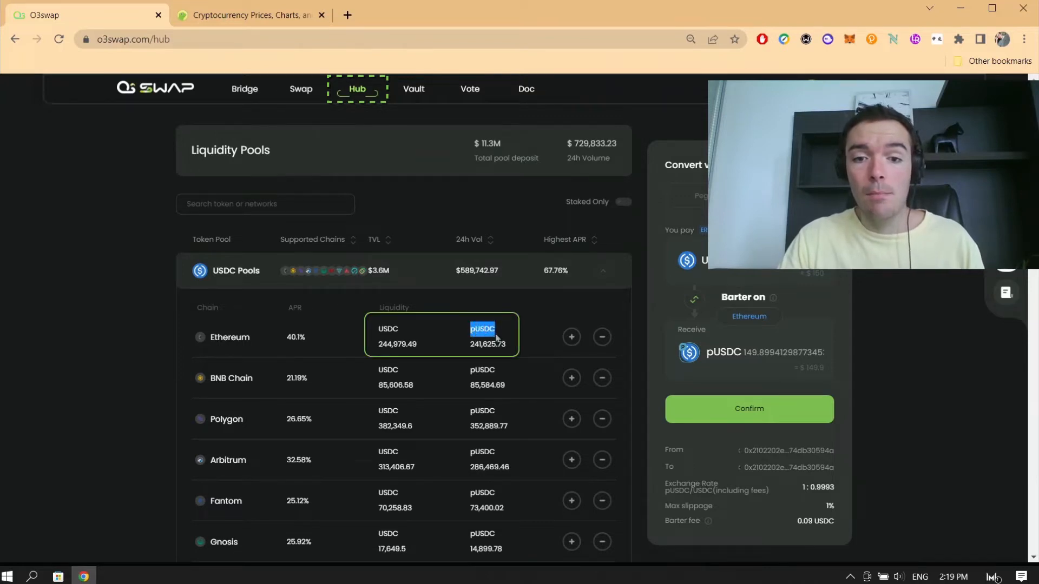
pyautogui.moveTo(375, 329)
pyautogui.moveTo(377, 335); pyautogui.dragTo(411, 338)
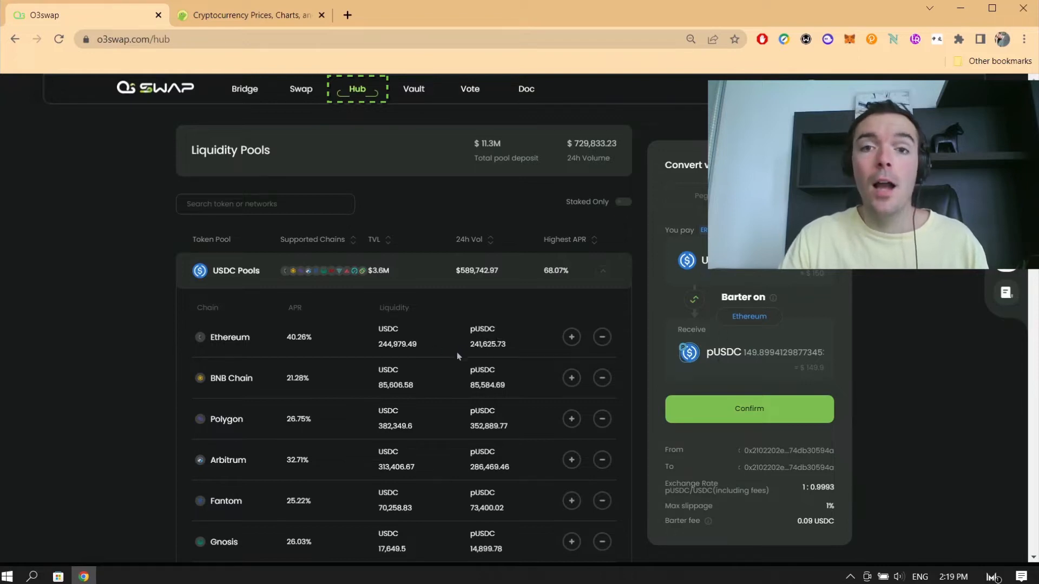
# - Swap 150 USDC for pUSDC on Ethereum, confirm the transaction in the MetaMask wallet and dismiss the pending notice
pyautogui.click(749, 425)
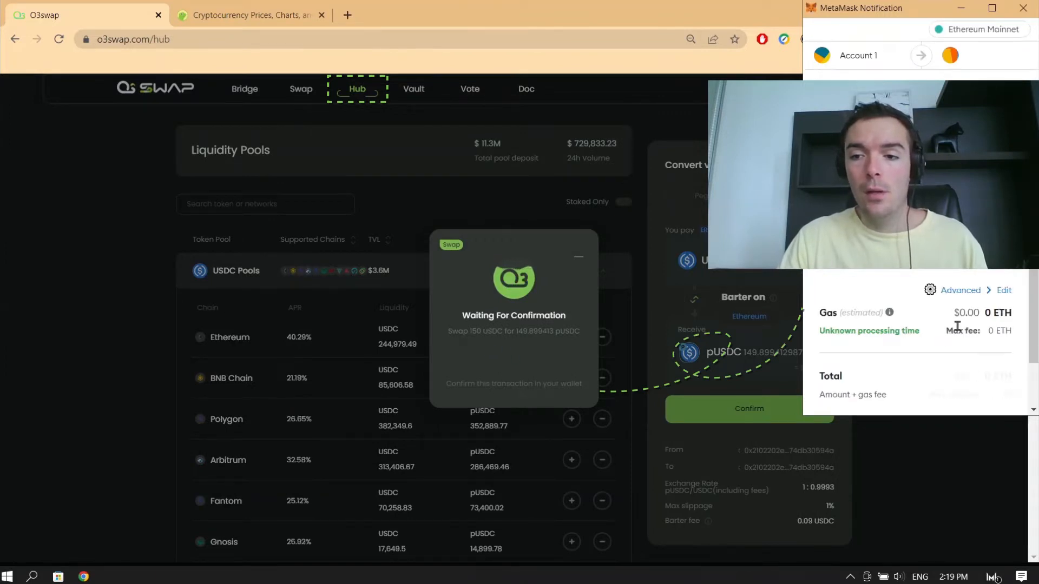
pyautogui.scroll(-5, 957, 327)
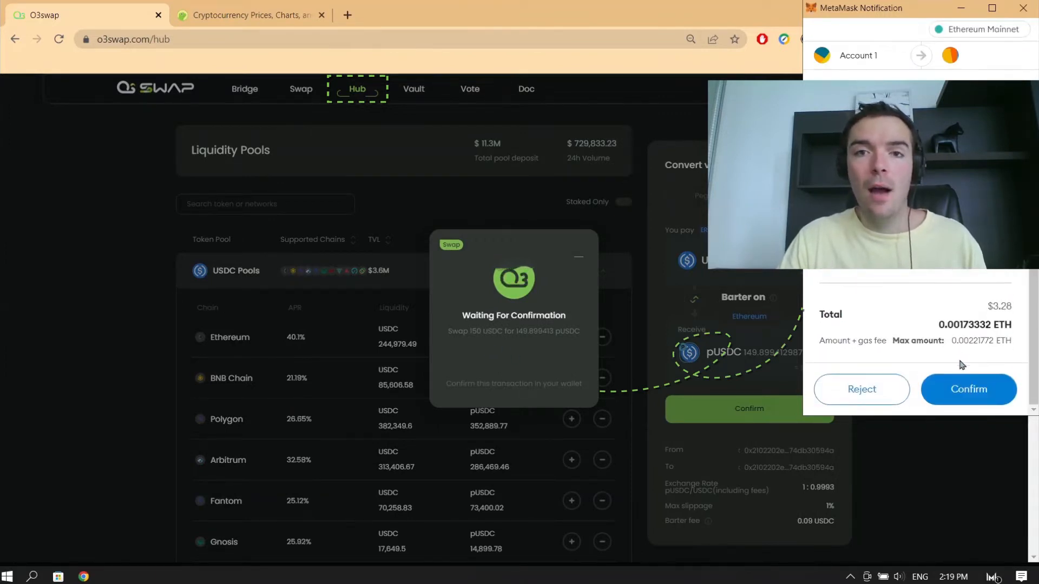
pyautogui.click(961, 399)
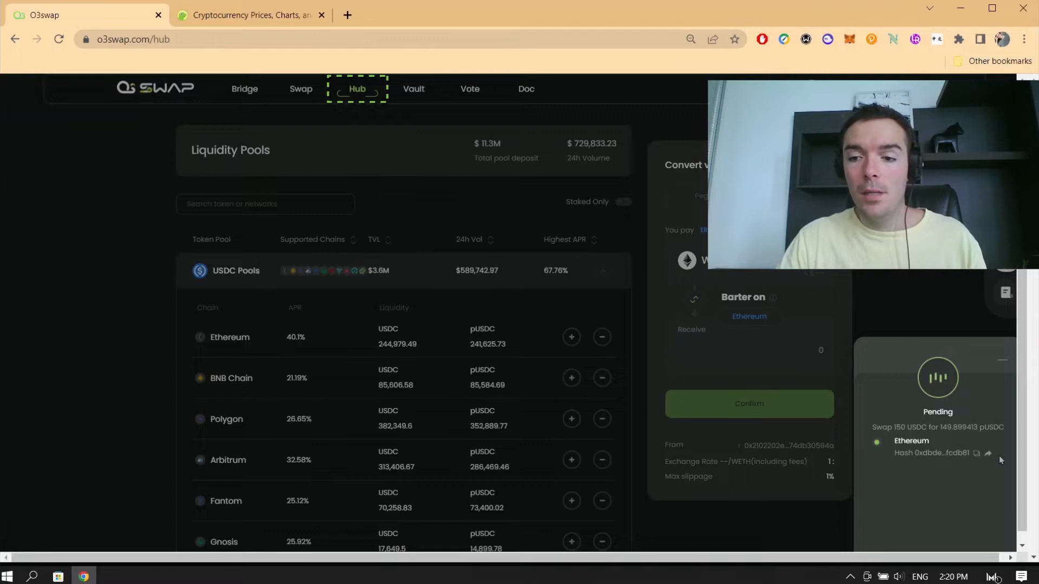
pyautogui.click(1002, 359)
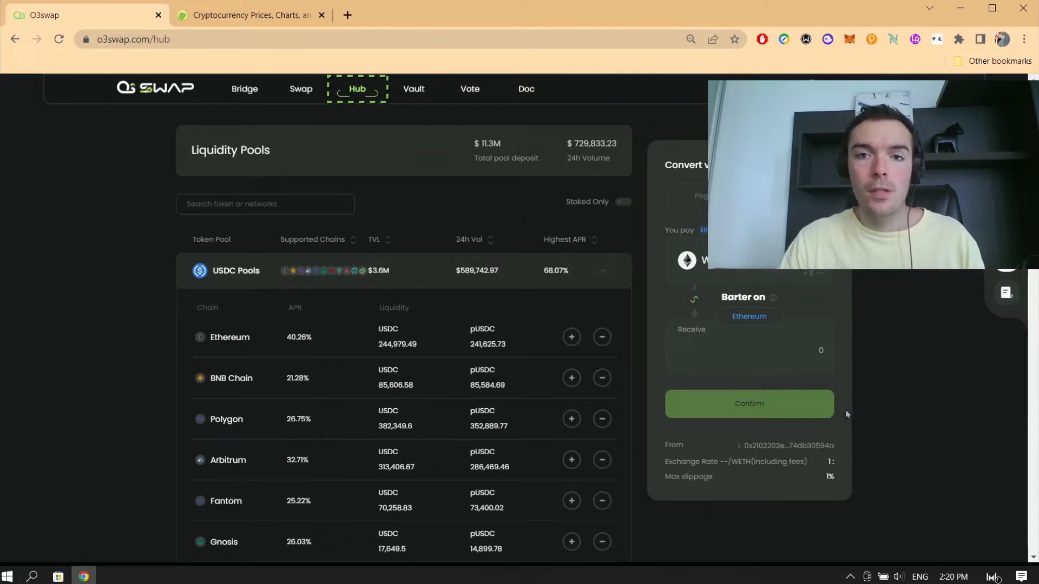
# - Start a deposit into the Ethereum USDC pool with the maximum pUSDC balance of 149.899413
pyautogui.click(571, 338)
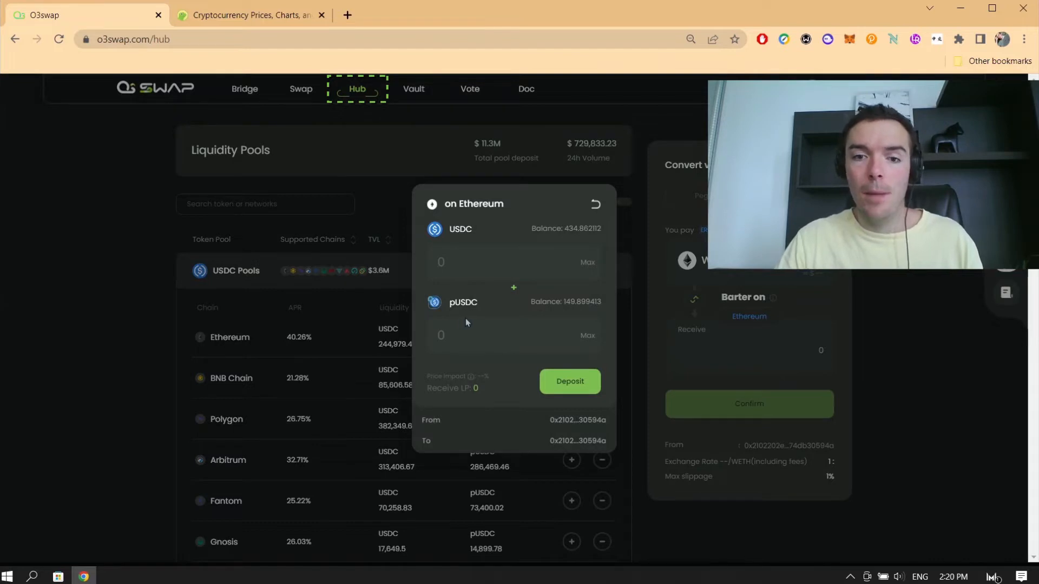
pyautogui.click(587, 336)
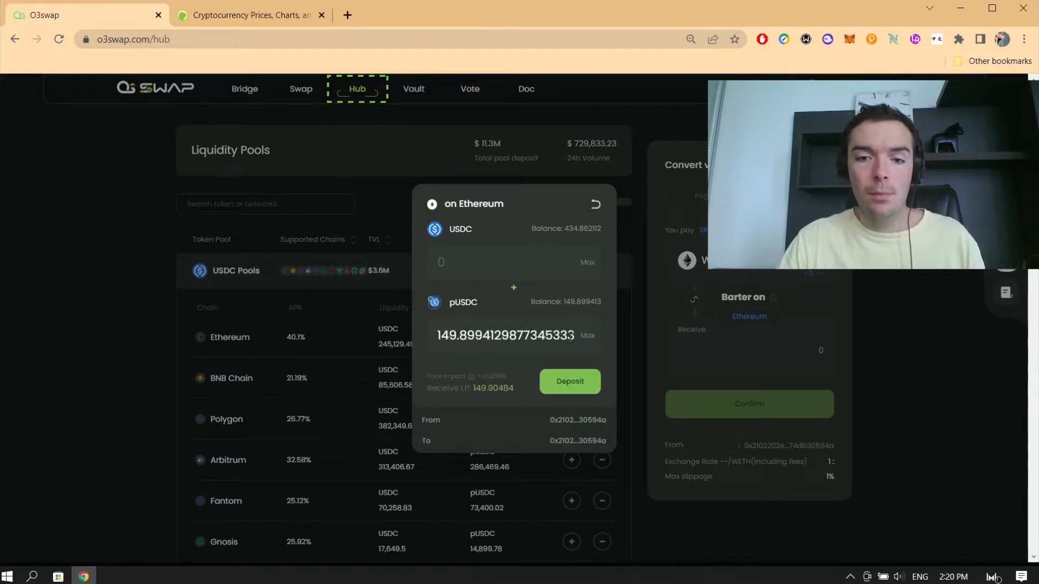
pyautogui.click(464, 267)
pyautogui.write('50')
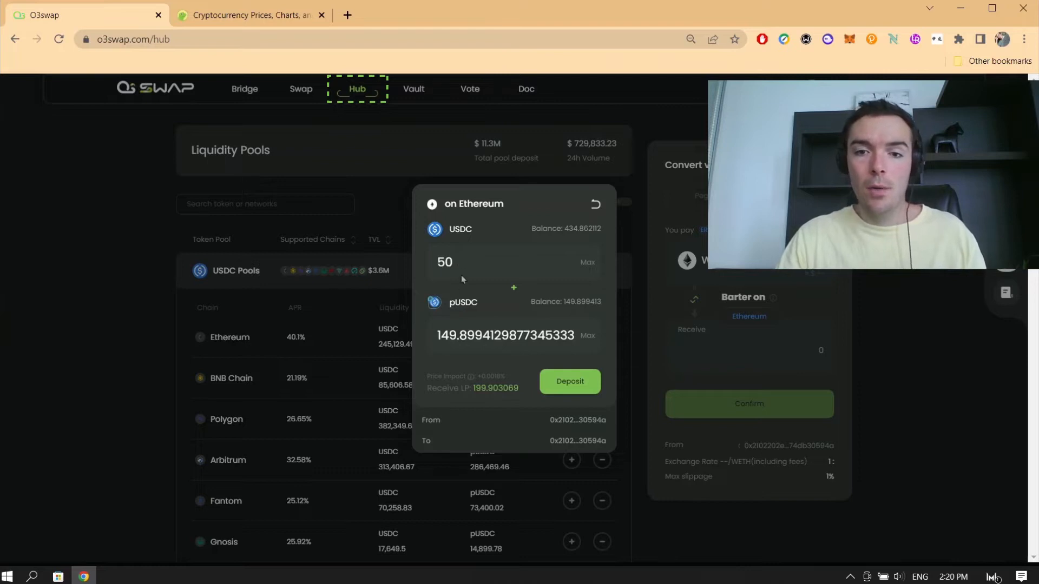
pyautogui.moveTo(452, 262); pyautogui.dragTo(405, 264)
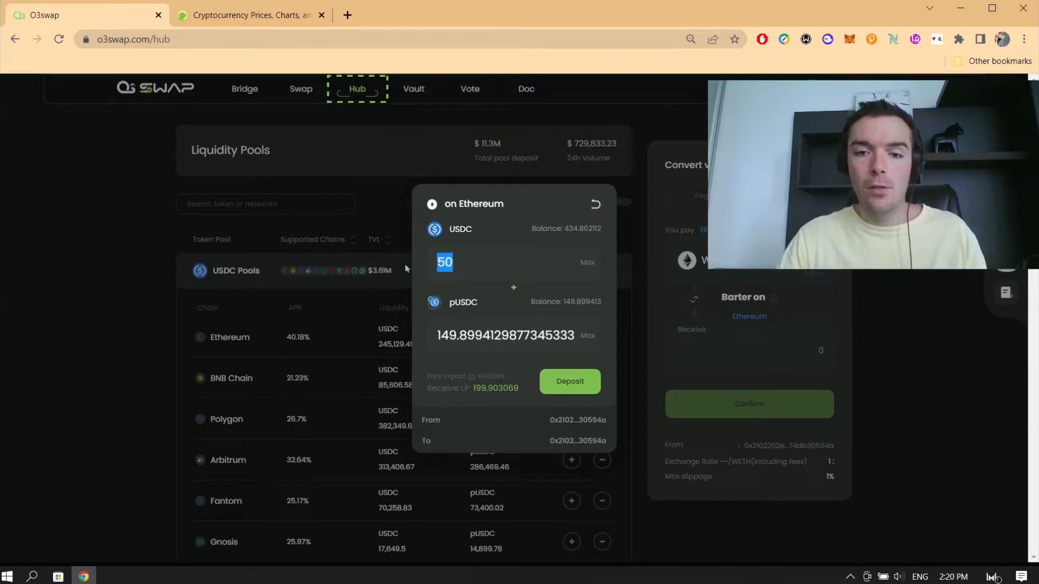
pyautogui.press('BackSpace')
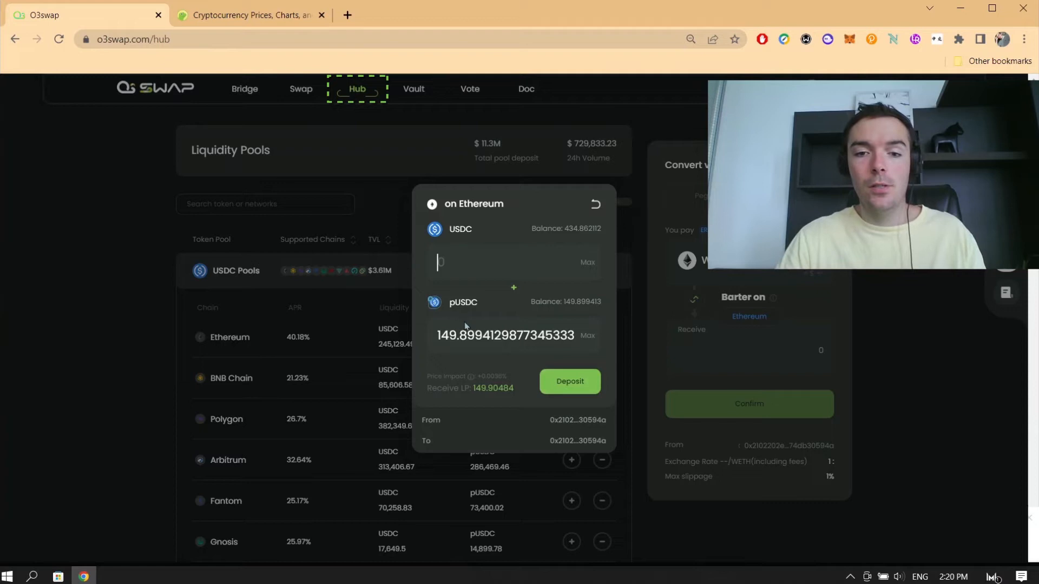
# - Submit the pUSDC-only deposit, approve pUSDC spending in the MetaMask wallet and dismiss the pending approval notice
pyautogui.click(560, 382)
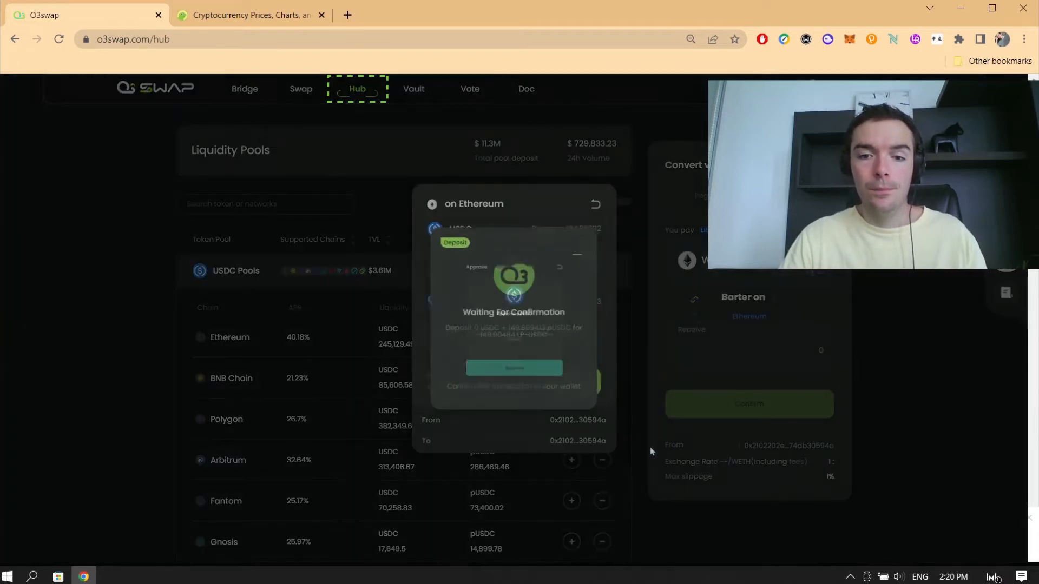
pyautogui.click(525, 411)
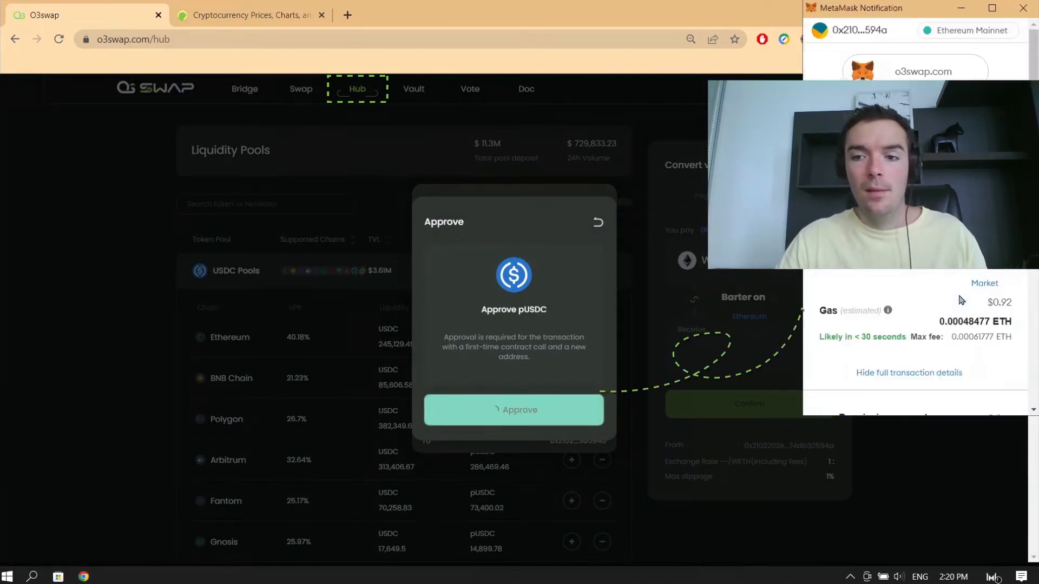
pyautogui.scroll(-5, 958, 297)
pyautogui.scroll(2, 957, 298)
pyautogui.scroll(-3, 962, 314)
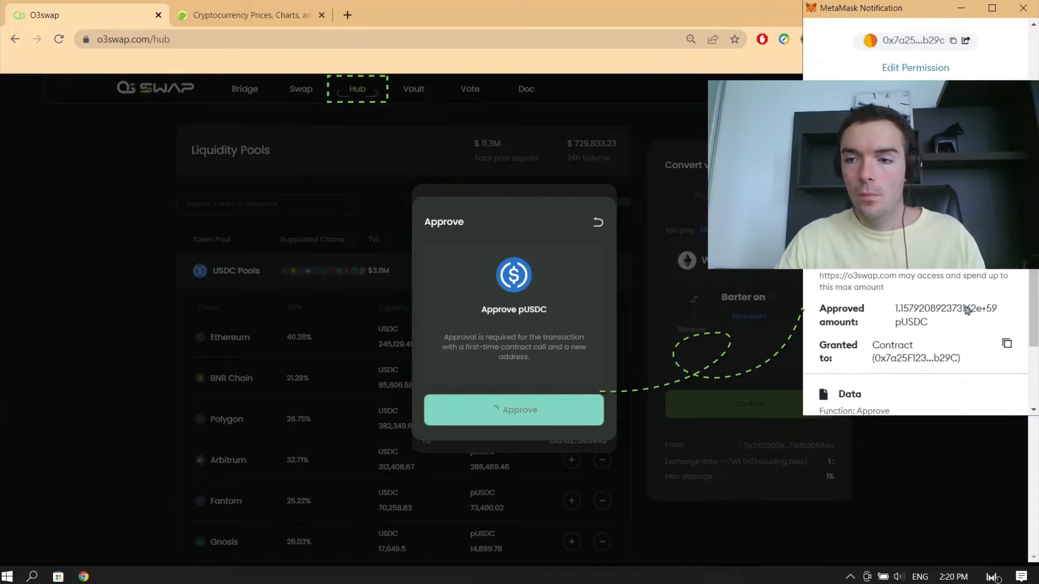
pyautogui.click(955, 397)
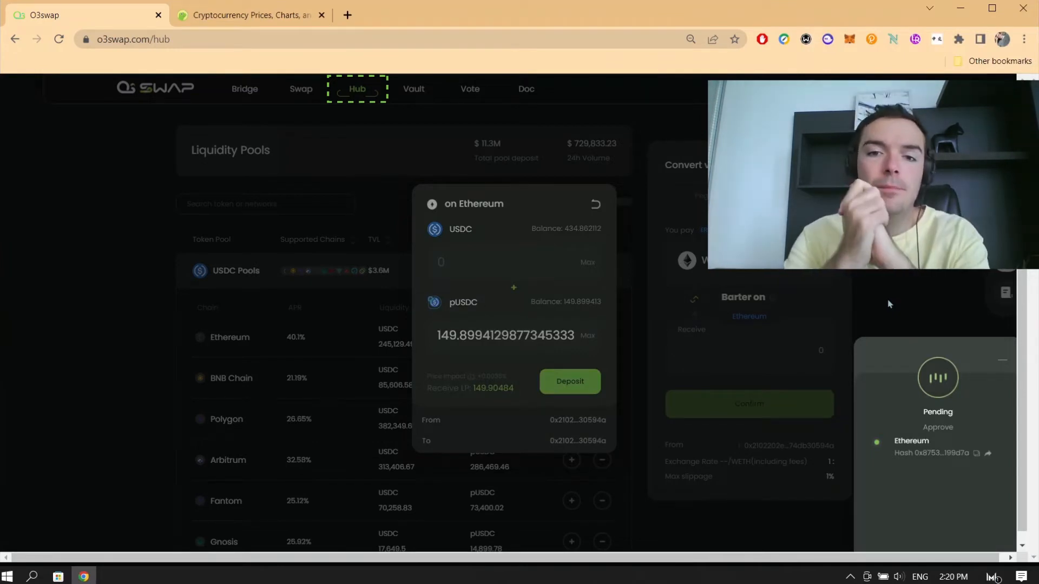
pyautogui.click(1001, 364)
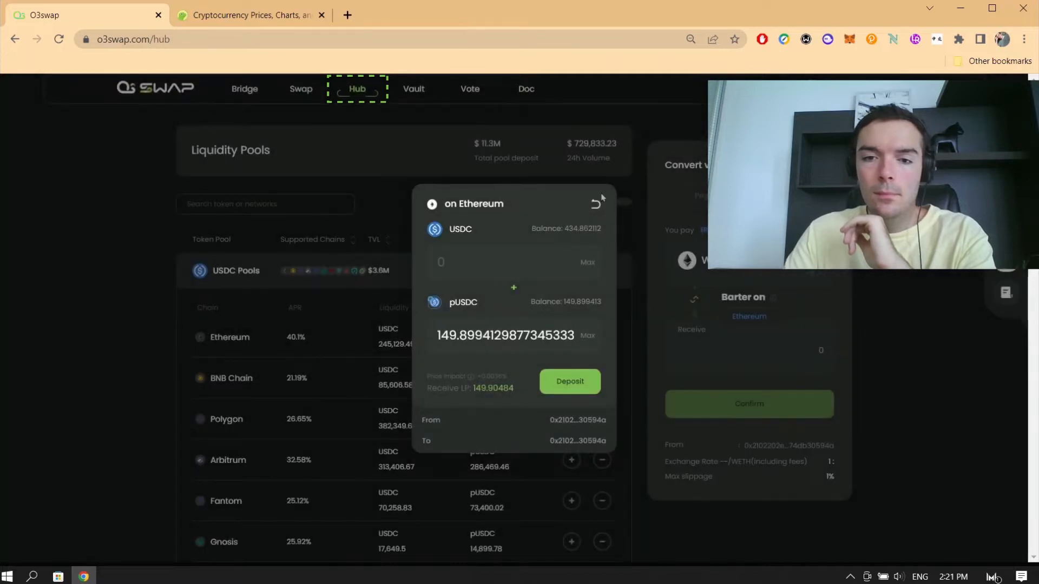
pyautogui.click(563, 385)
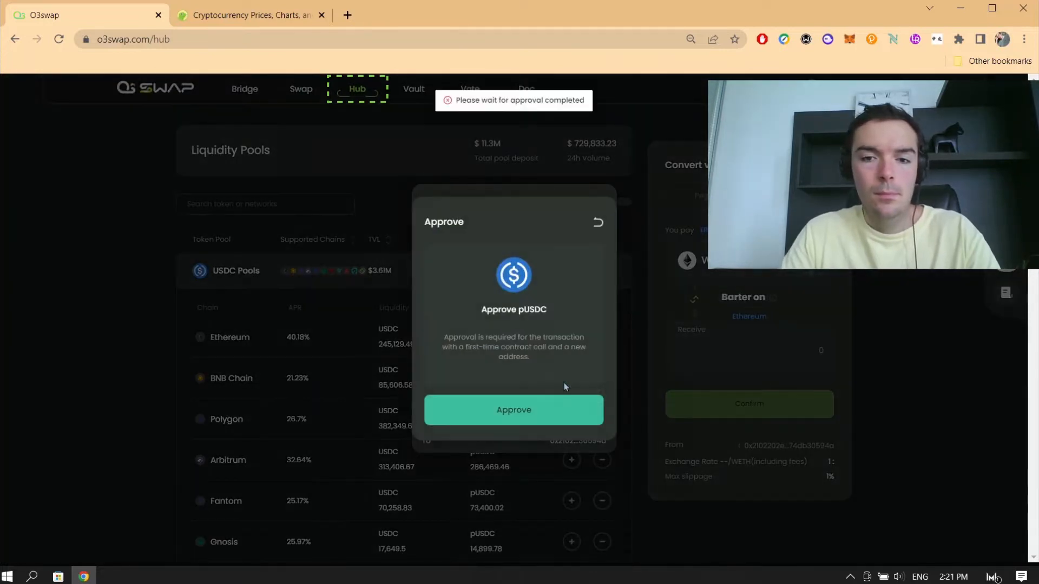
pyautogui.click(596, 223)
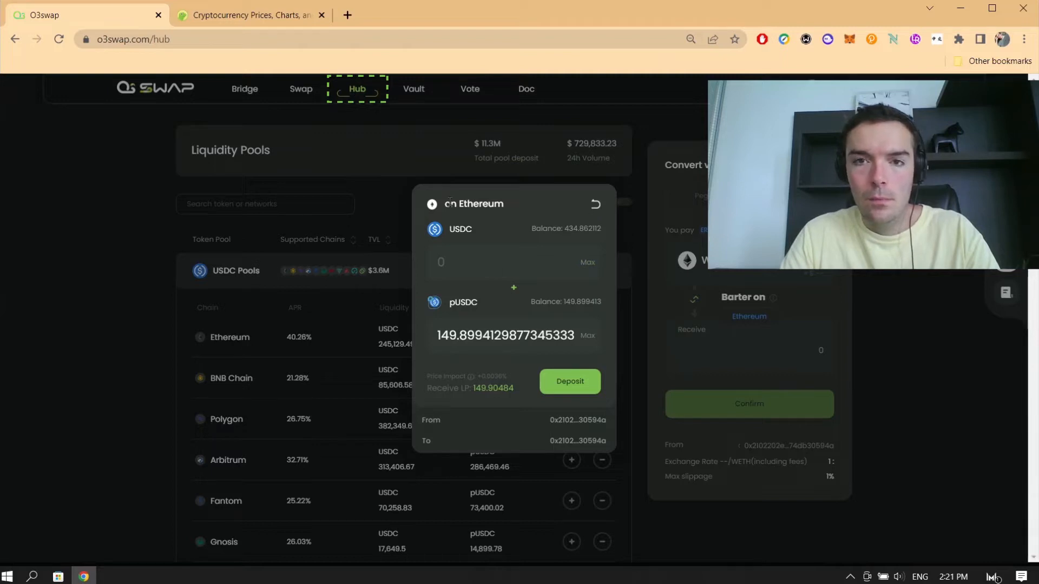
pyautogui.click(574, 391)
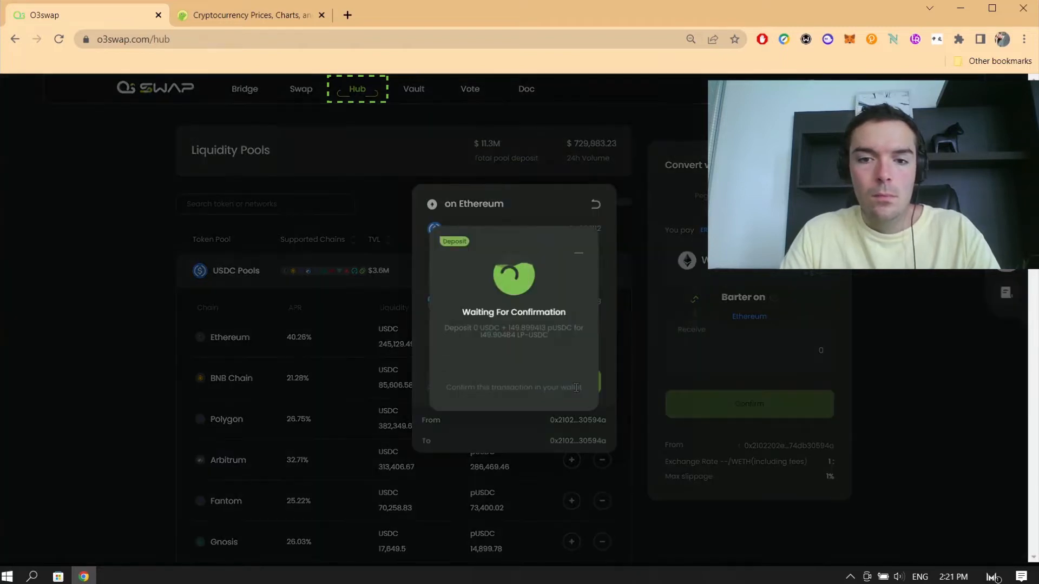
pyautogui.scroll(-5, 927, 295)
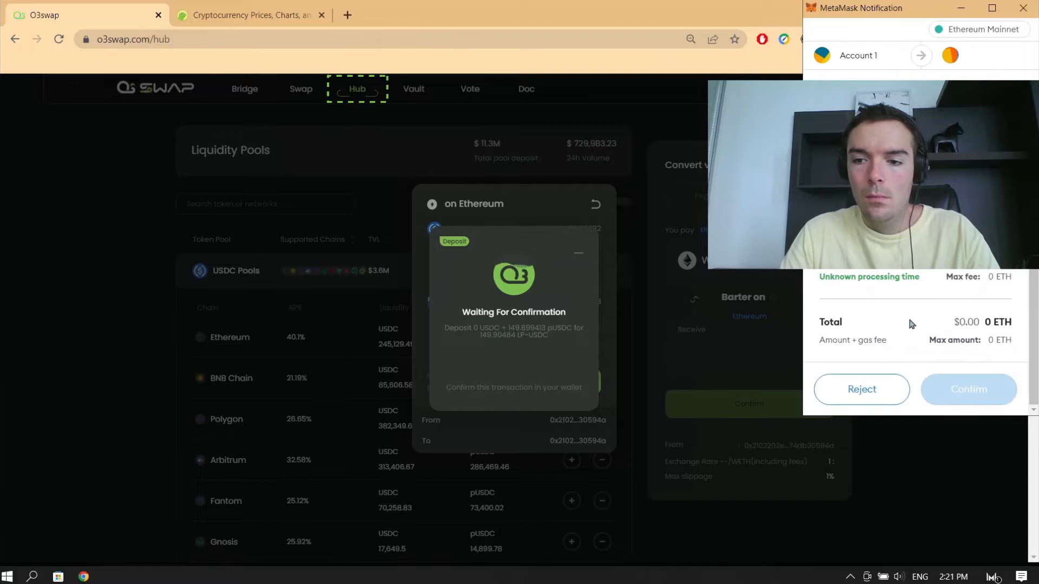
pyautogui.click(872, 394)
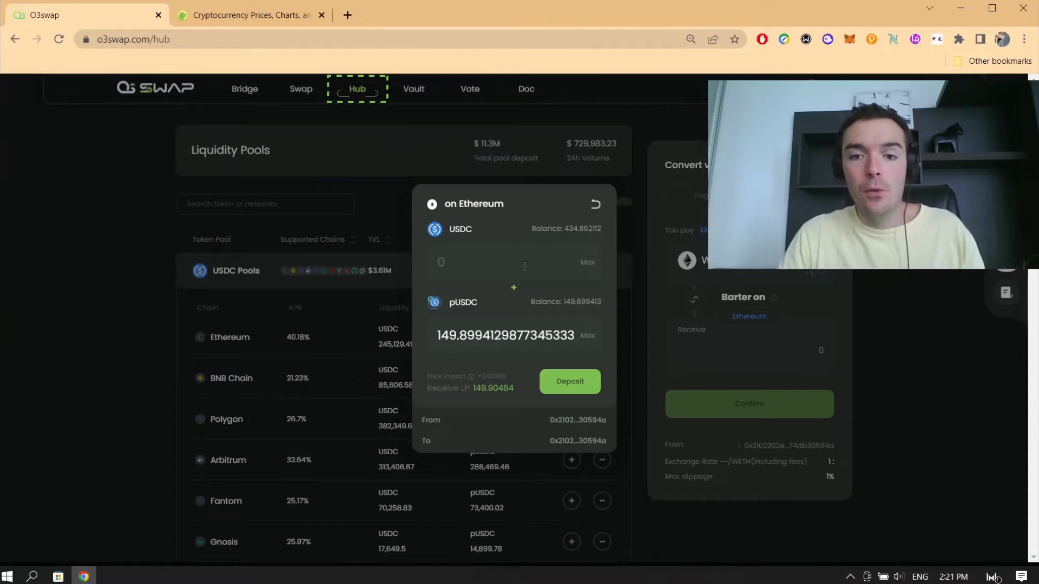
# - Deposit the full pUSDC balance into the Ethereum pool, confirm the transaction in the MetaMask wallet and close the deposit form
pyautogui.click(571, 385)
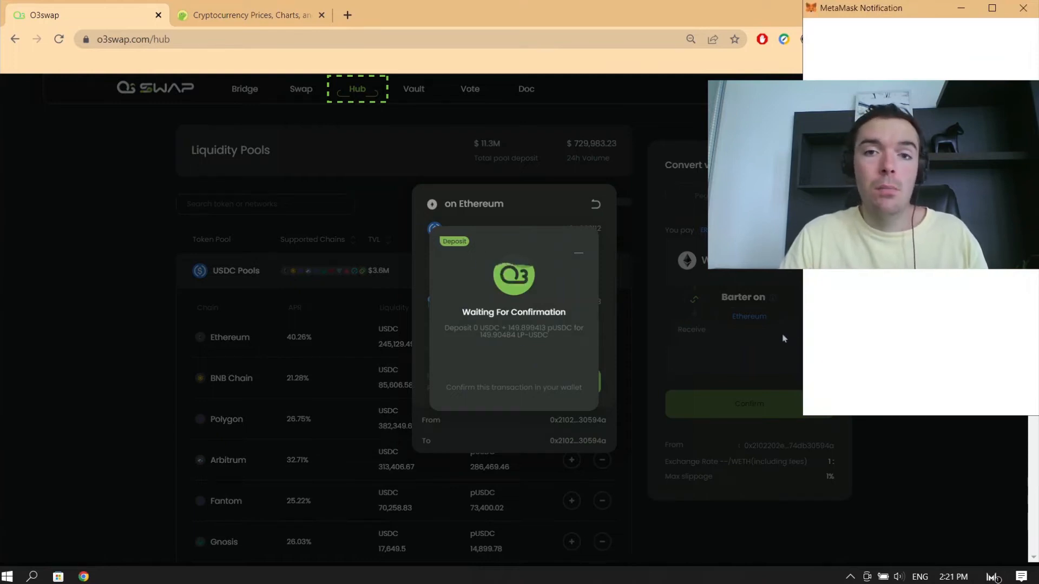
pyautogui.scroll(-2, 880, 293)
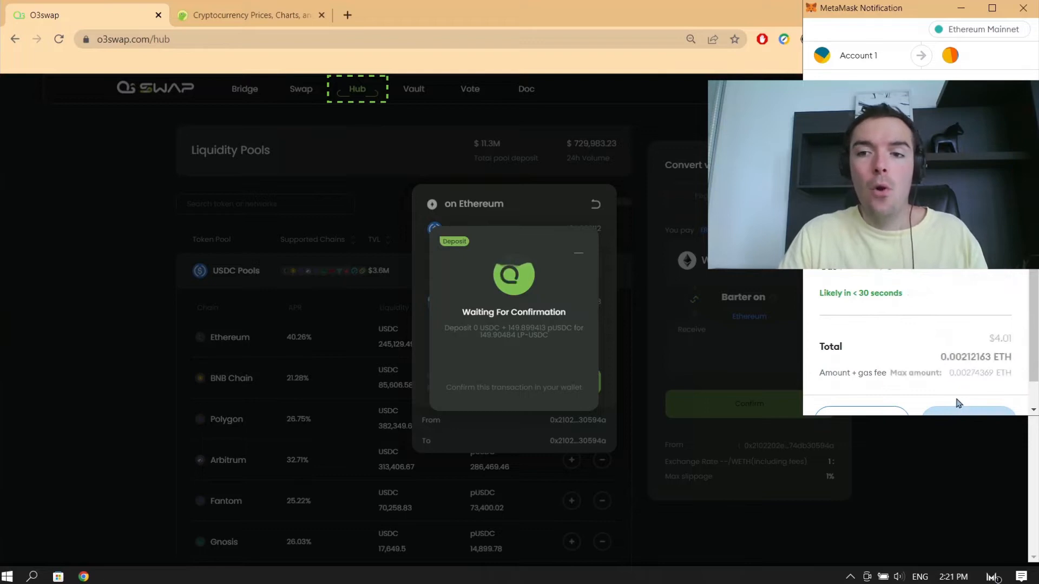
pyautogui.scroll(-1, 918, 358)
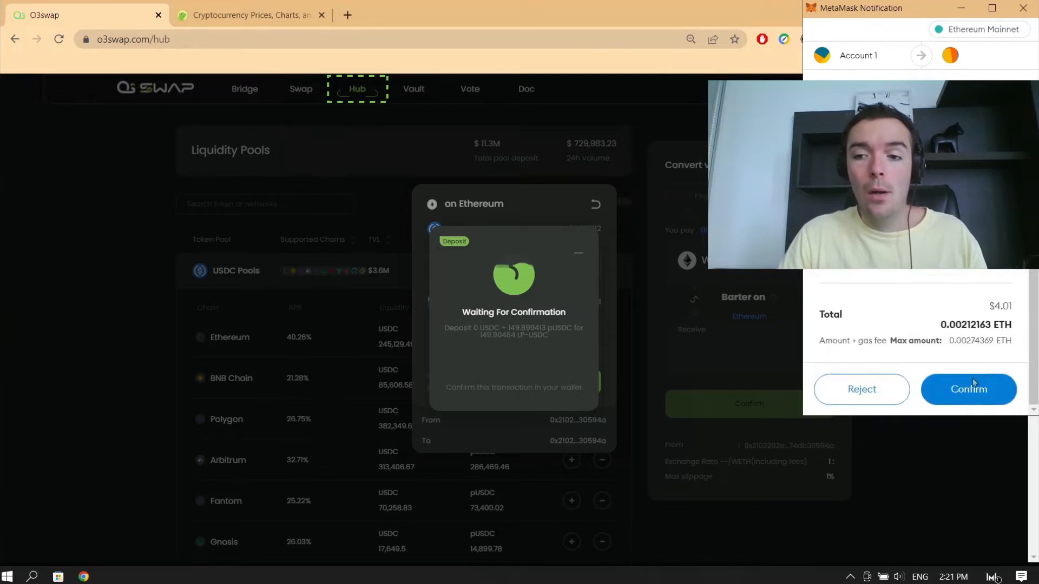
pyautogui.click(966, 394)
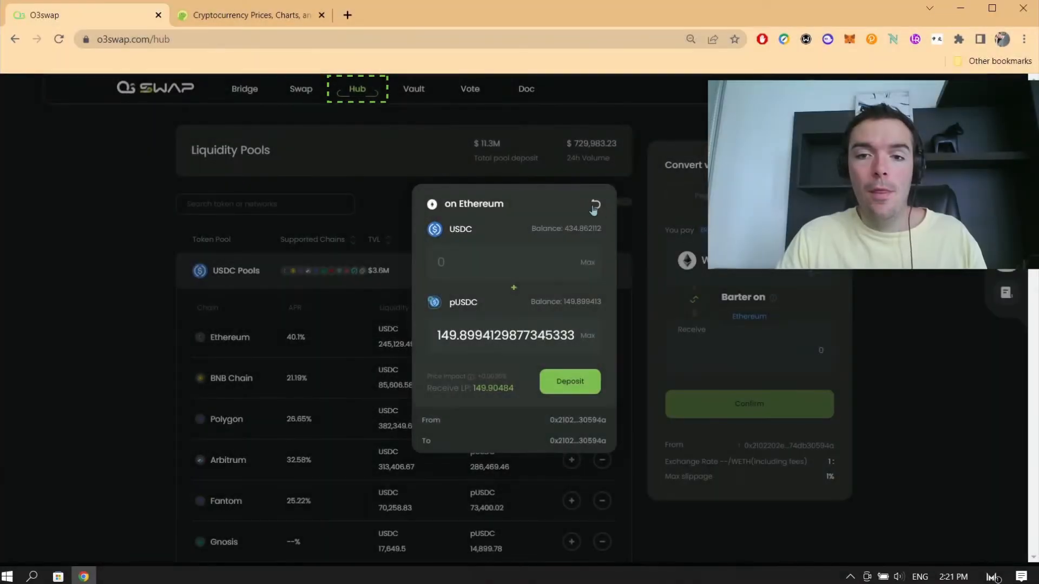
pyautogui.click(809, 412)
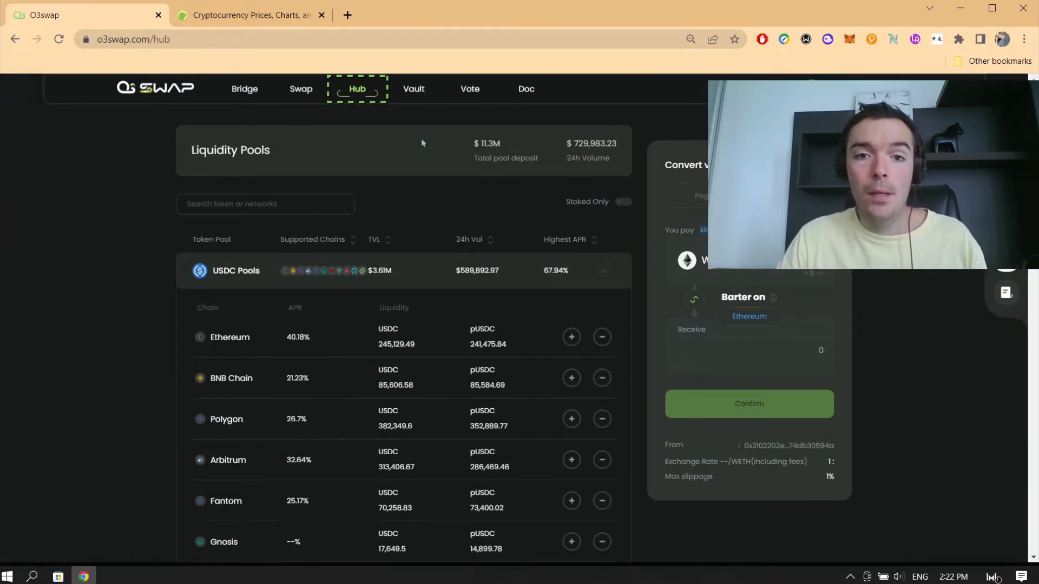
# - Open the Vault's token staking list and reload the page to refresh the LP-USDC wallet balance
pyautogui.click(419, 96)
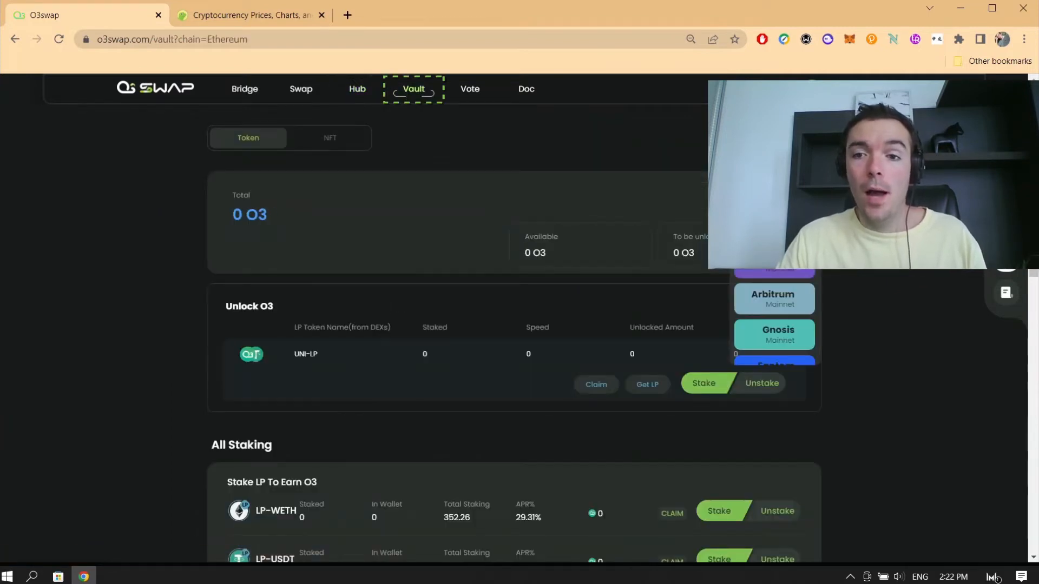
pyautogui.scroll(-4, 870, 346)
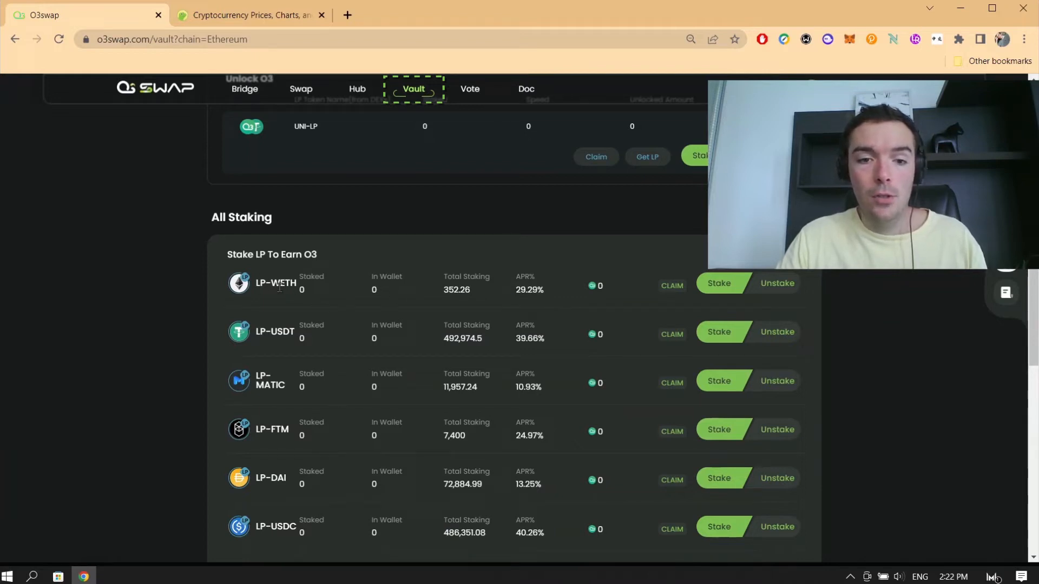
pyautogui.scroll(-4, 289, 430)
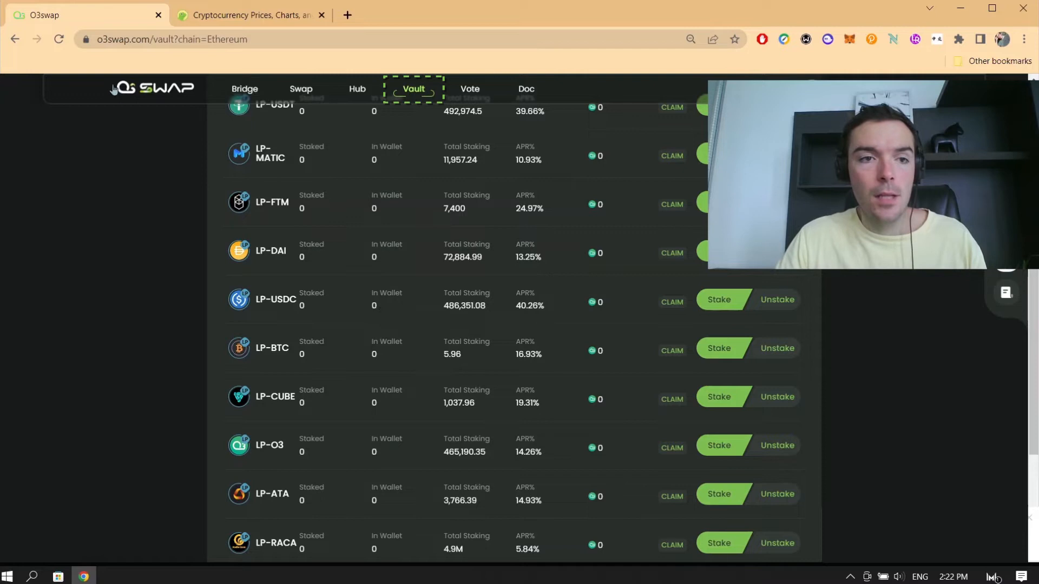
pyautogui.click(59, 44)
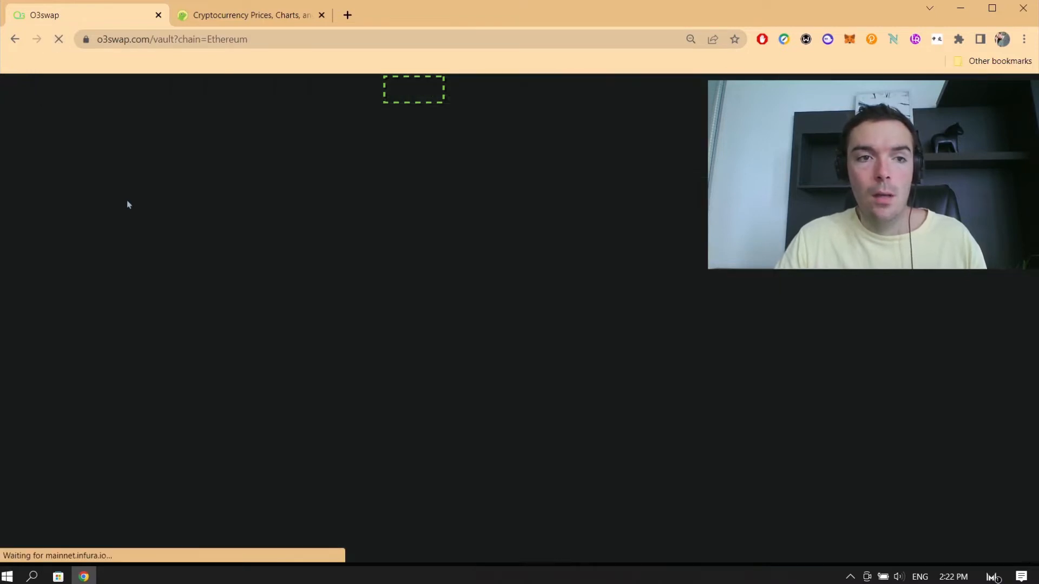
pyautogui.scroll(-8, 138, 206)
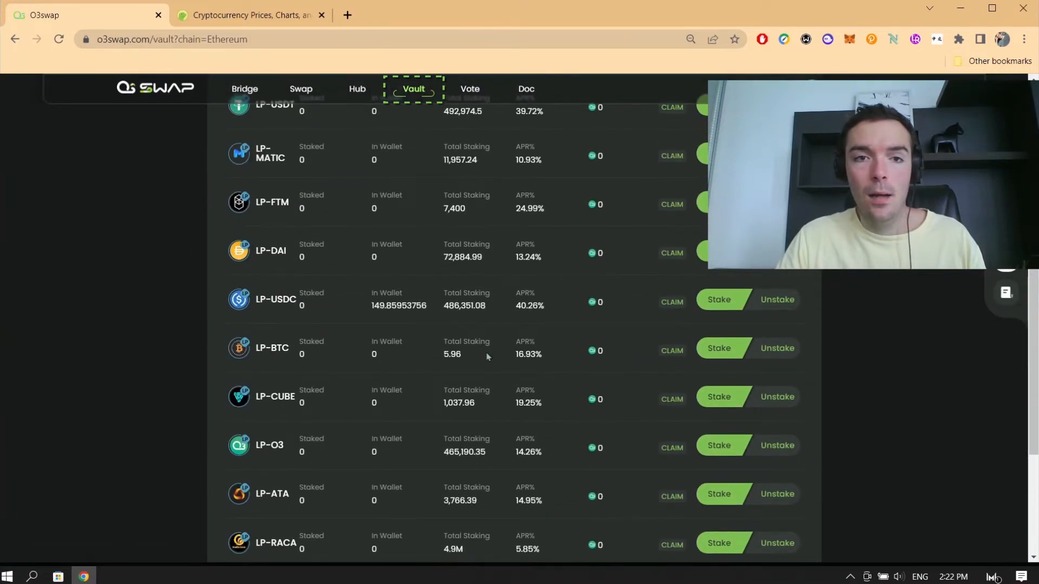
# - Set the LP-USDC stake to the maximum balance of 149.85953756 and submit it
pyautogui.scroll(2, 487, 357)
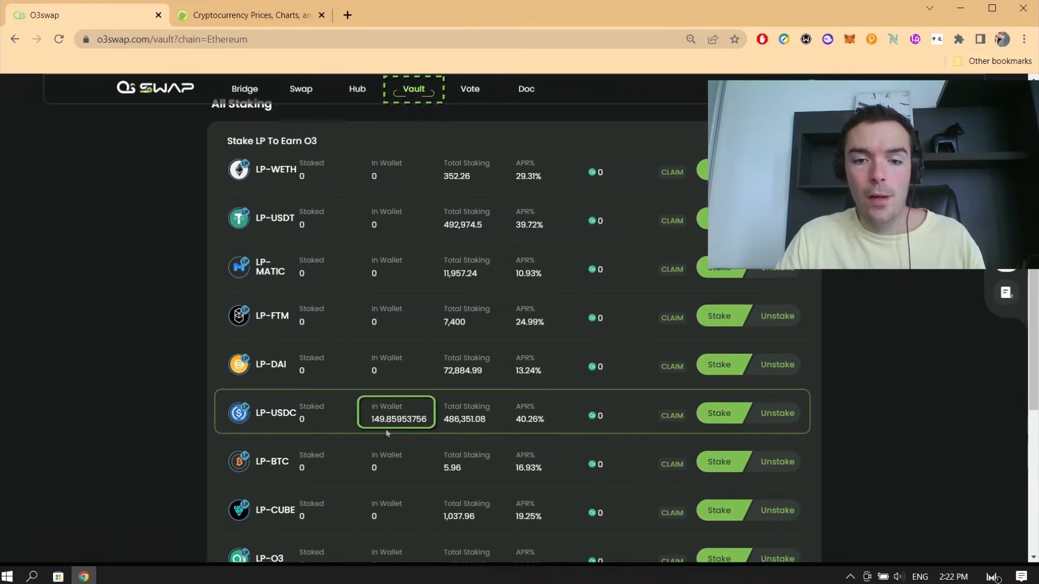
pyautogui.click(727, 420)
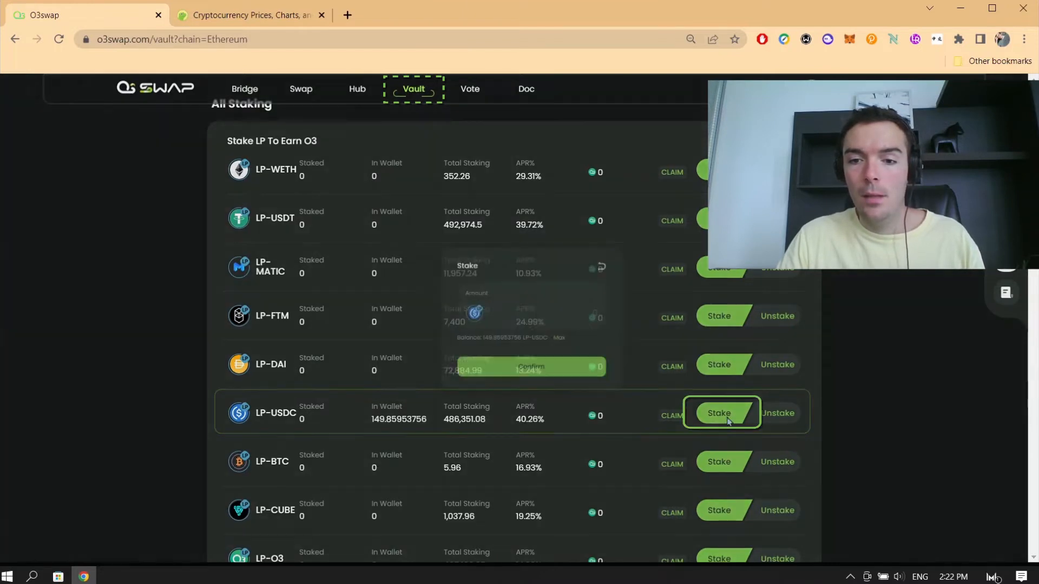
pyautogui.click(571, 344)
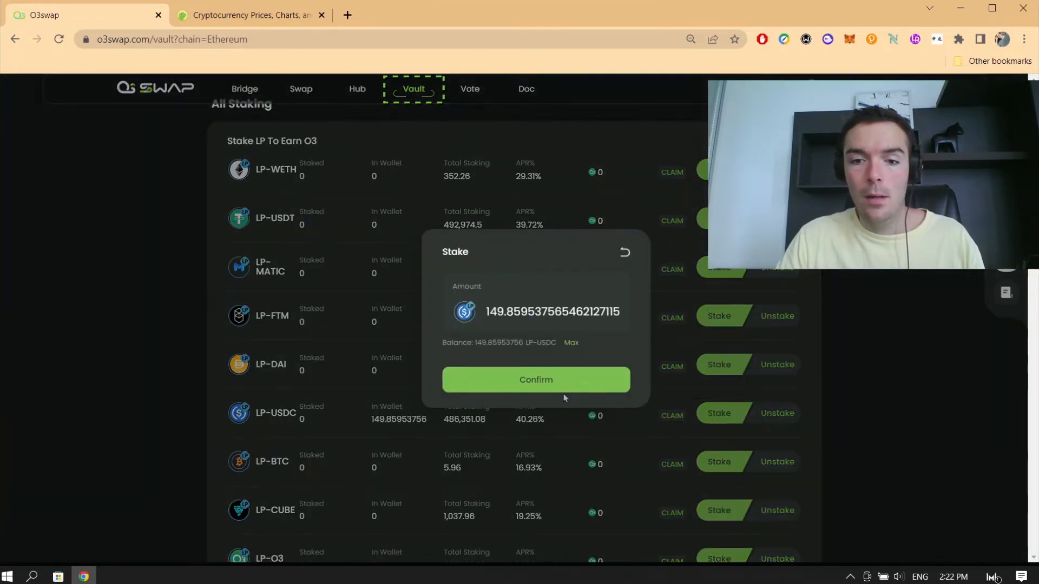
pyautogui.click(545, 383)
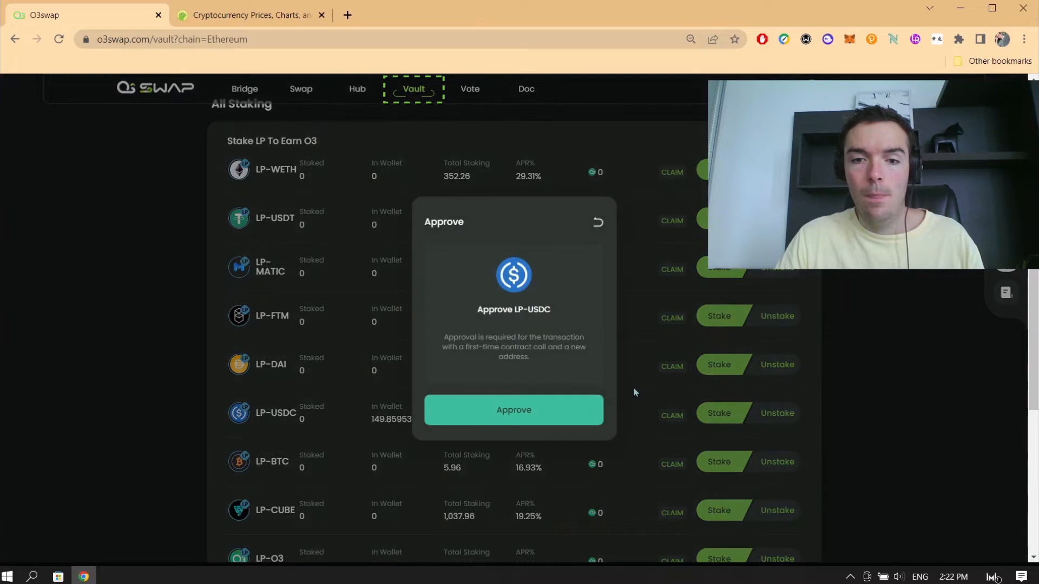
# - Approve LP-USDC spending for the Vault, confirm it in the MetaMask wallet and dismiss the pending approval notice
pyautogui.click(508, 415)
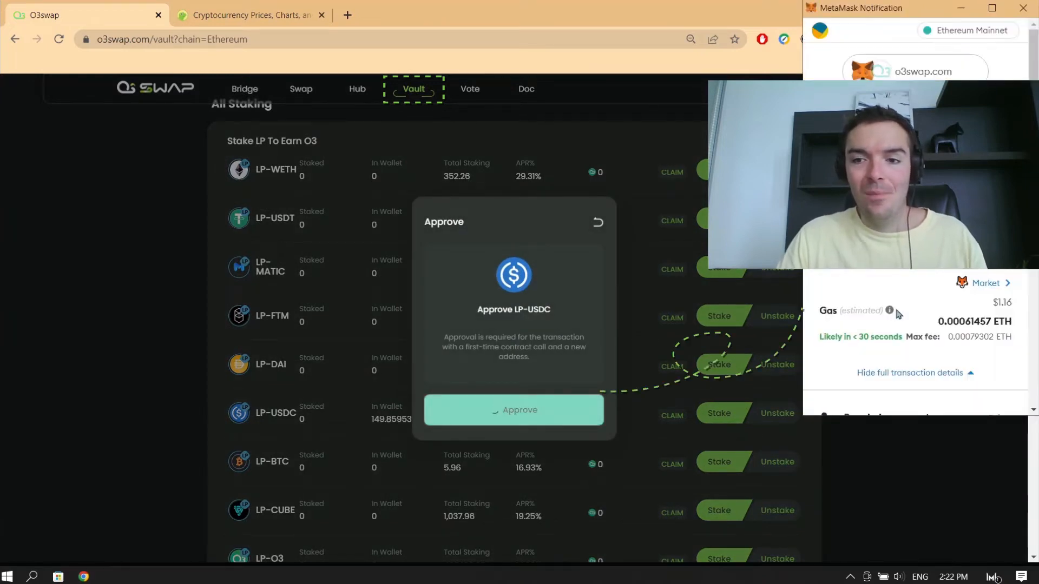
pyautogui.scroll(-5, 894, 305)
pyautogui.click(935, 379)
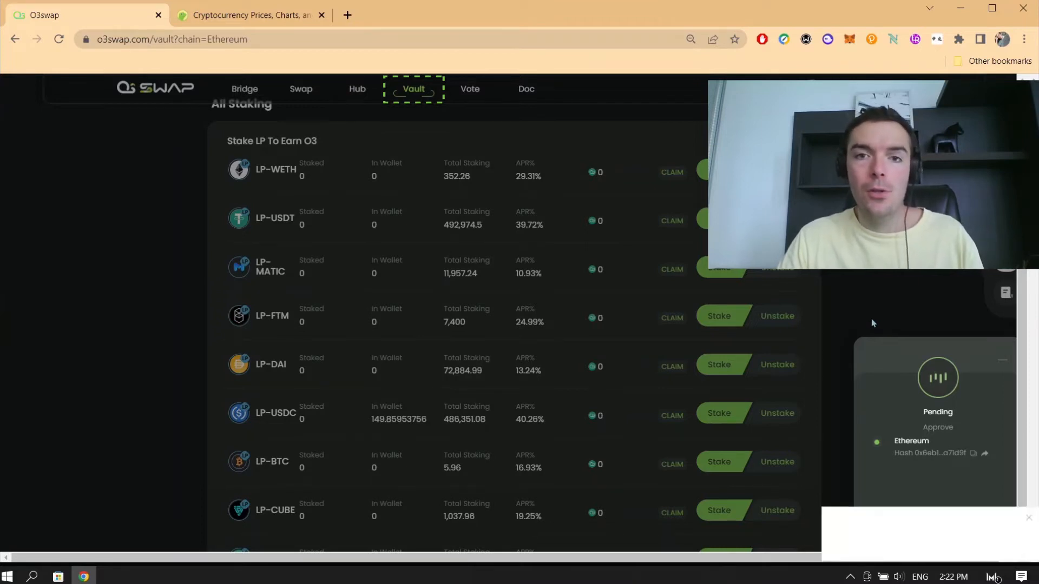
pyautogui.click(1028, 518)
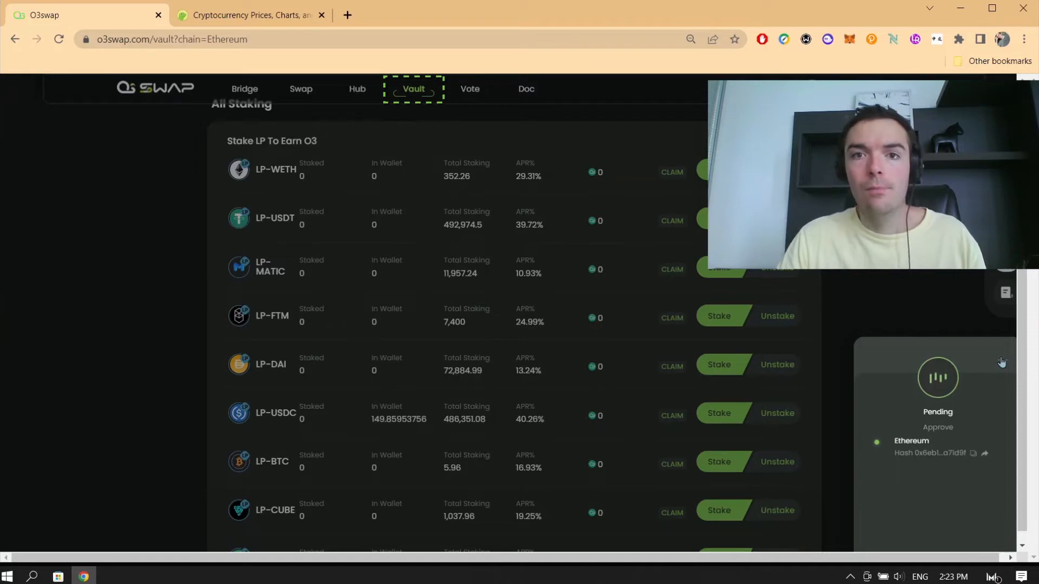
pyautogui.click(1001, 363)
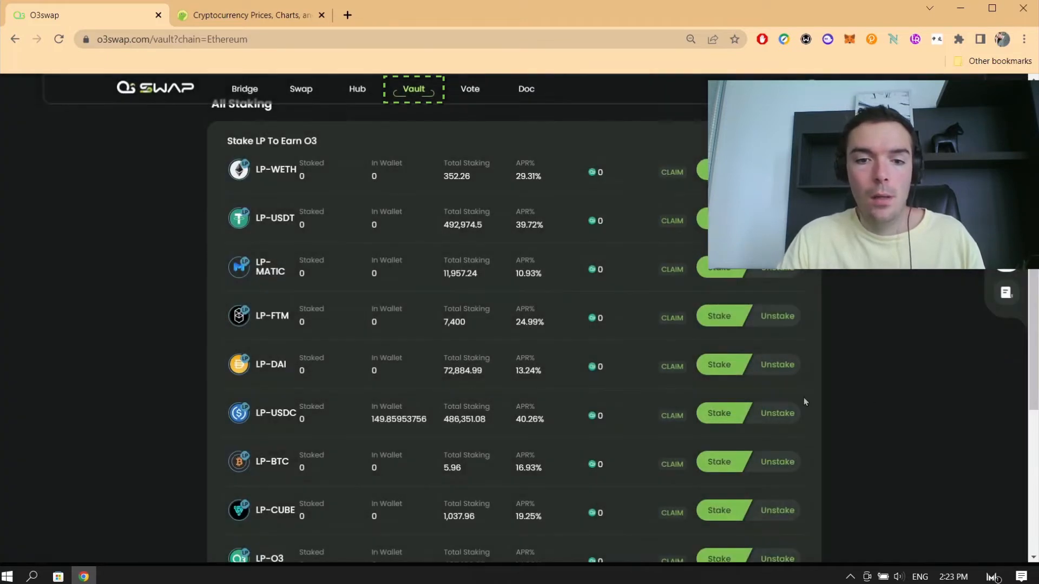
# - Set the LP-USDC stake to the maximum balance of 149.85953756 again and submit it to the wallet
pyautogui.scroll(-4, 549, 399)
pyautogui.scroll(2, 557, 388)
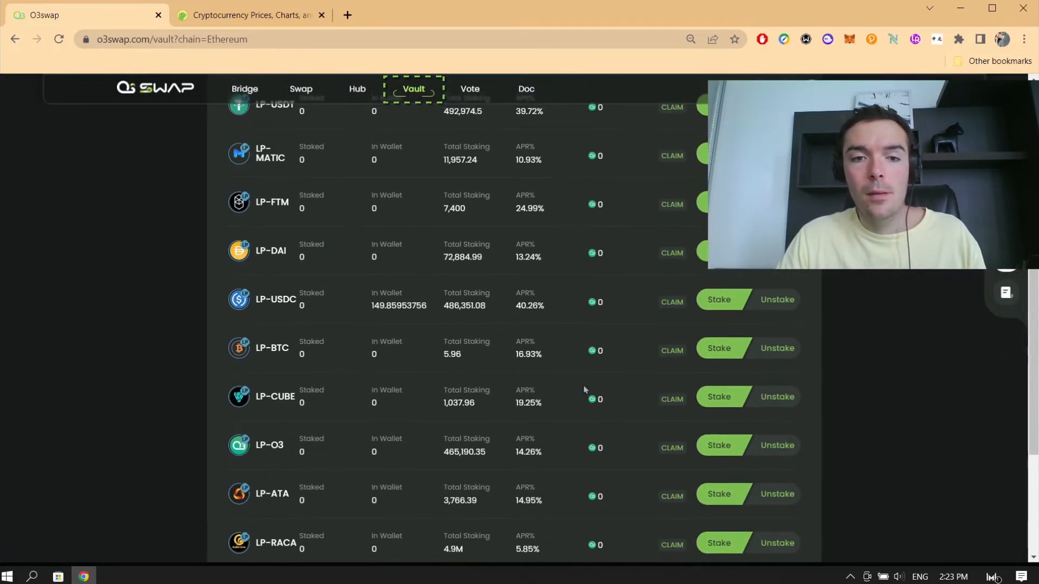
pyautogui.click(717, 352)
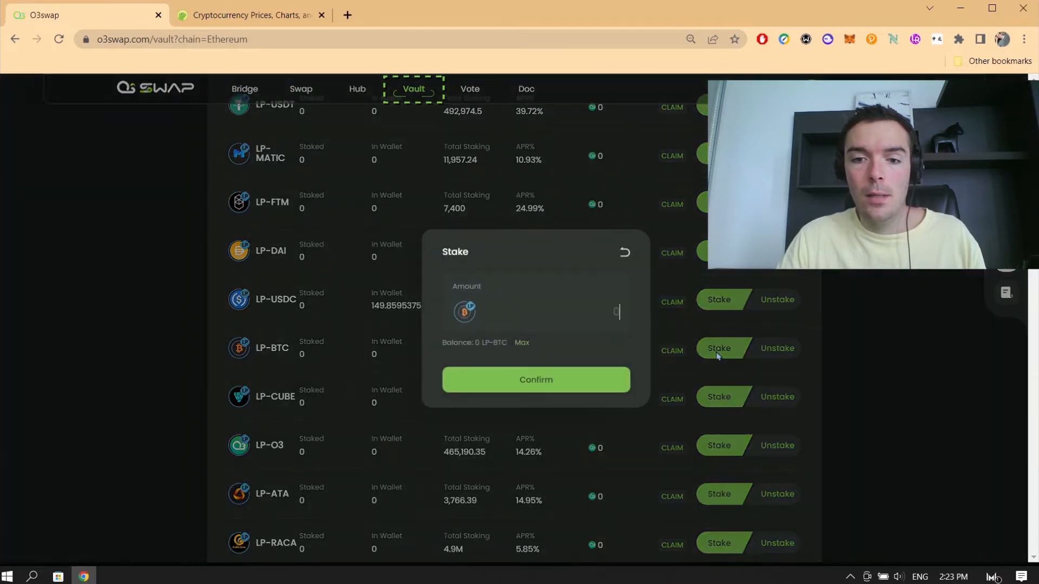
pyautogui.click(624, 252)
pyautogui.click(720, 303)
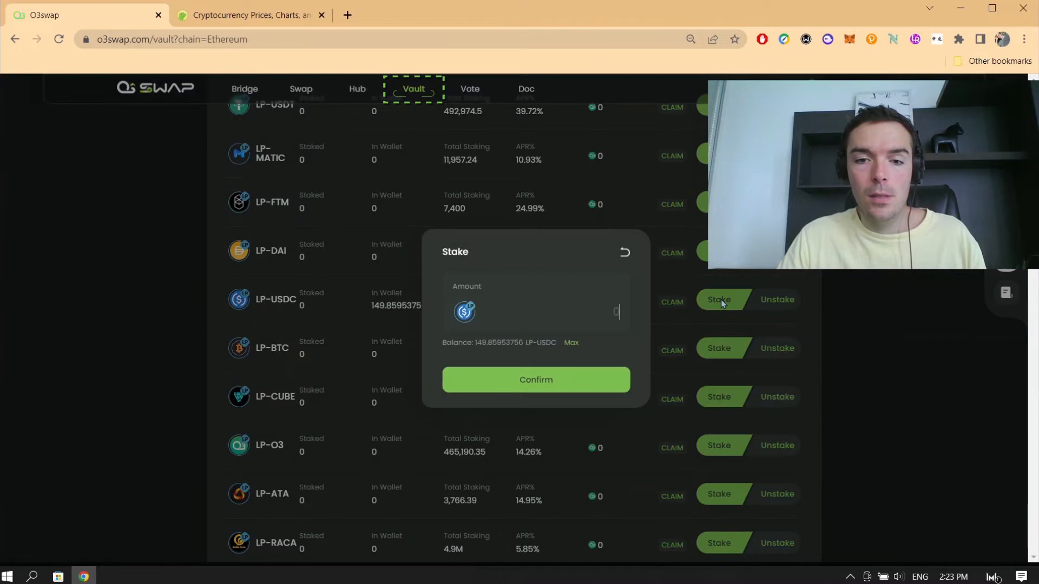
pyautogui.click(569, 344)
pyautogui.click(557, 378)
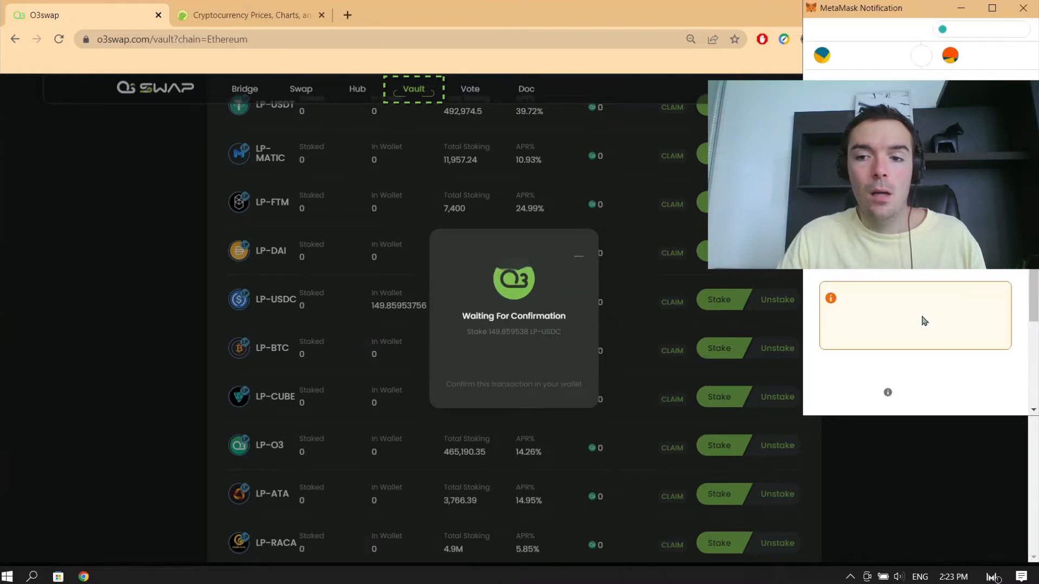
# - Confirm the LP-USDC staking transaction in the MetaMask wallet and dismiss the pending stake notice
pyautogui.scroll(-5, 918, 320)
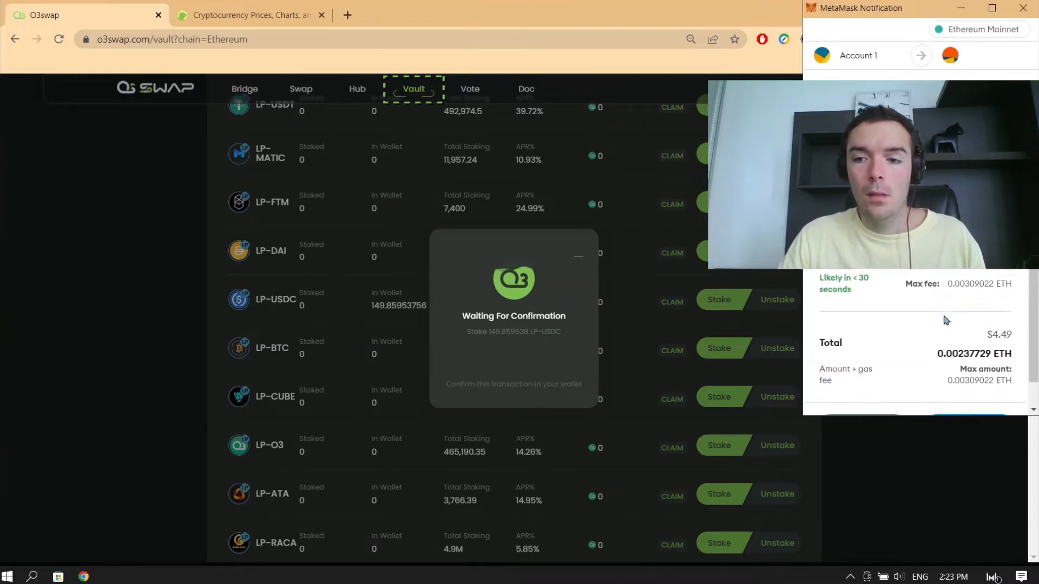
pyautogui.click(953, 389)
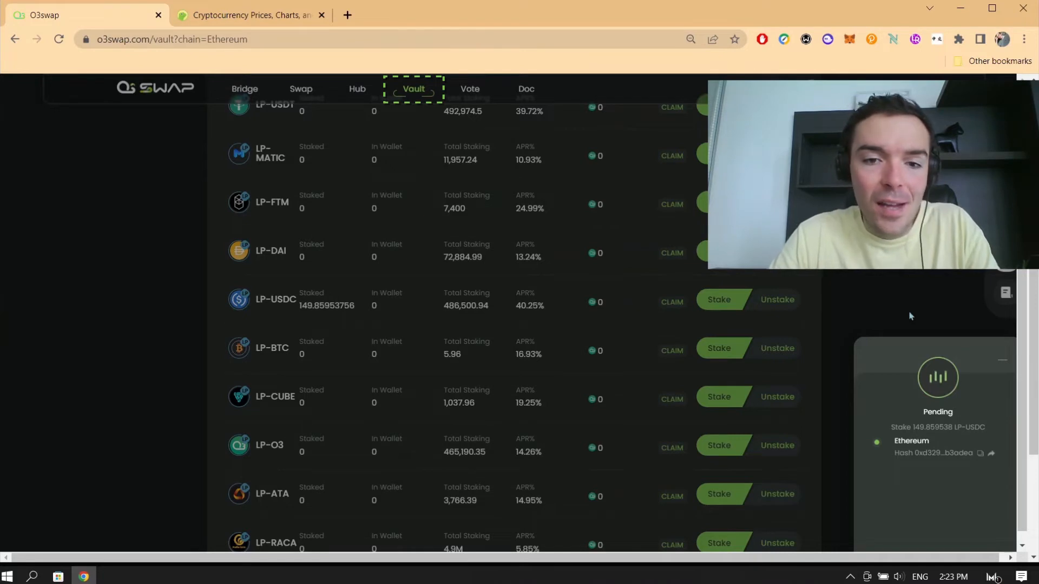
pyautogui.click(999, 357)
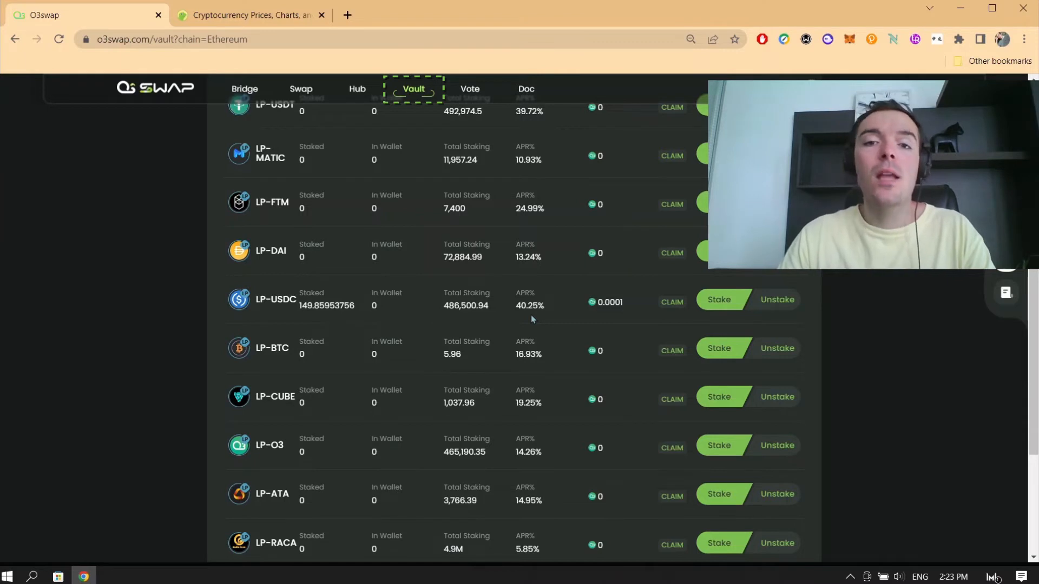
# - Open Uniswap from the Vault's option to get UNI-LP tokens and set up a swap from USDC to USDT
pyautogui.scroll(8, 531, 318)
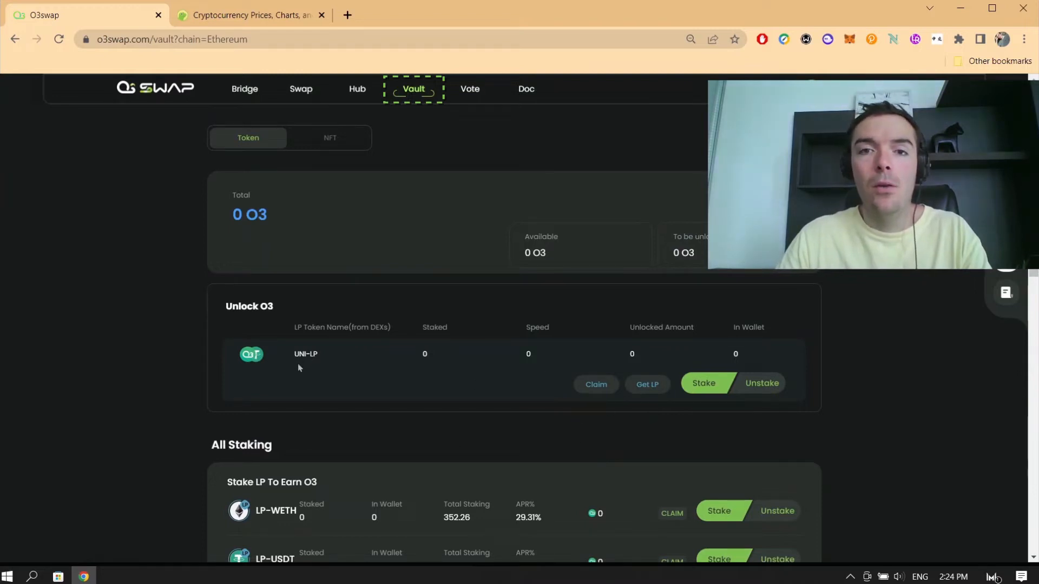
pyautogui.click(644, 384)
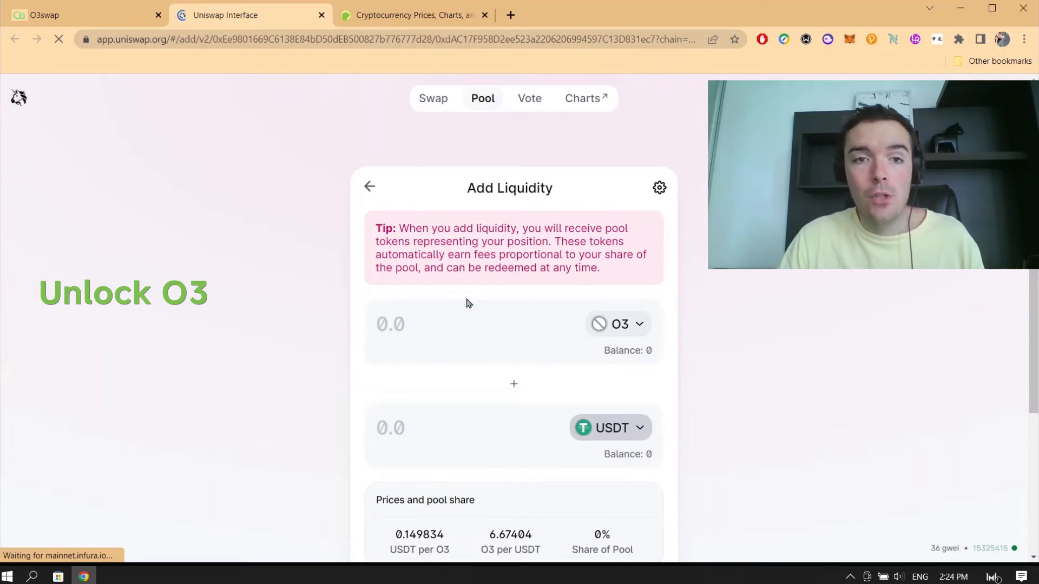
pyautogui.click(432, 103)
pyautogui.click(654, 232)
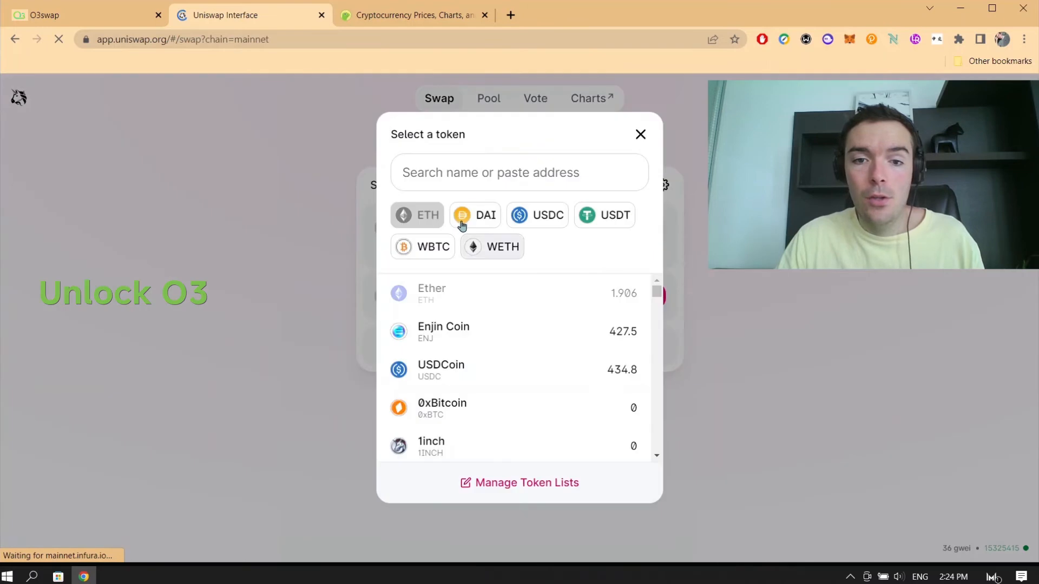
pyautogui.click(510, 375)
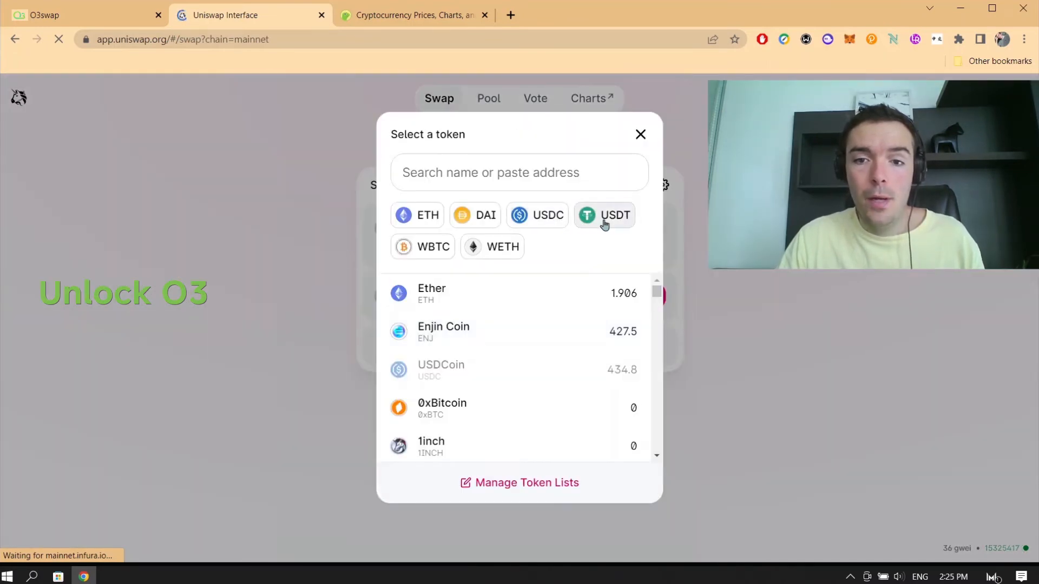
pyautogui.click(603, 219)
# - Swap 20 USDC for USDT, confirm the transaction in the MetaMask wallet and close the submission notice
pyautogui.click(430, 233)
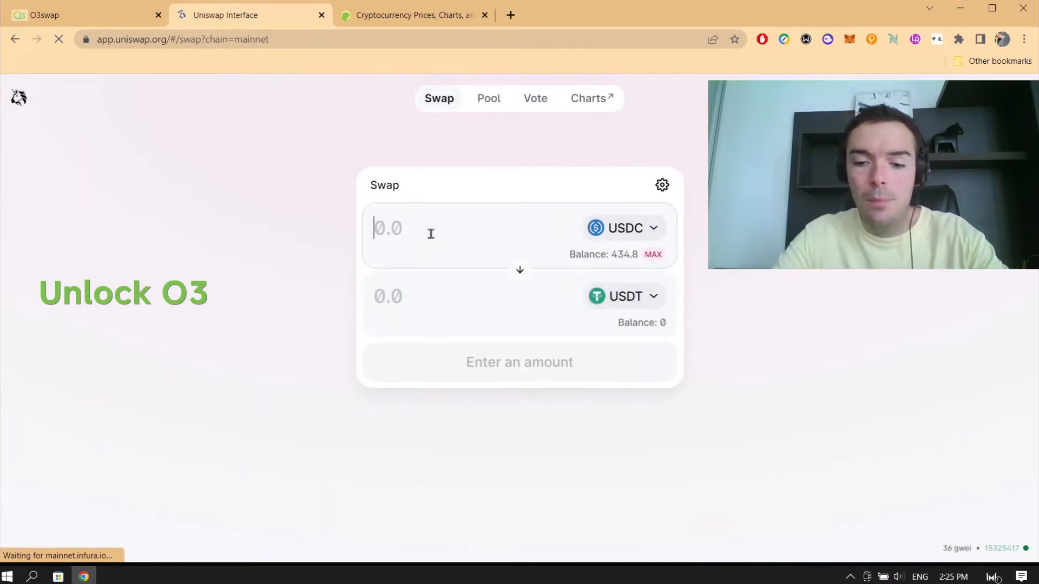
pyautogui.write('20')
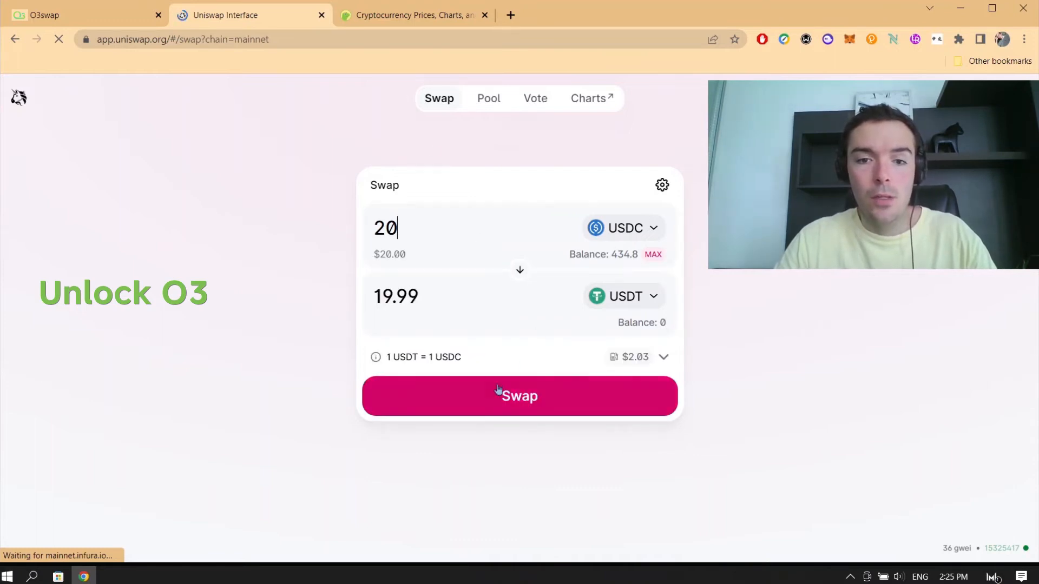
pyautogui.click(512, 410)
pyautogui.click(527, 469)
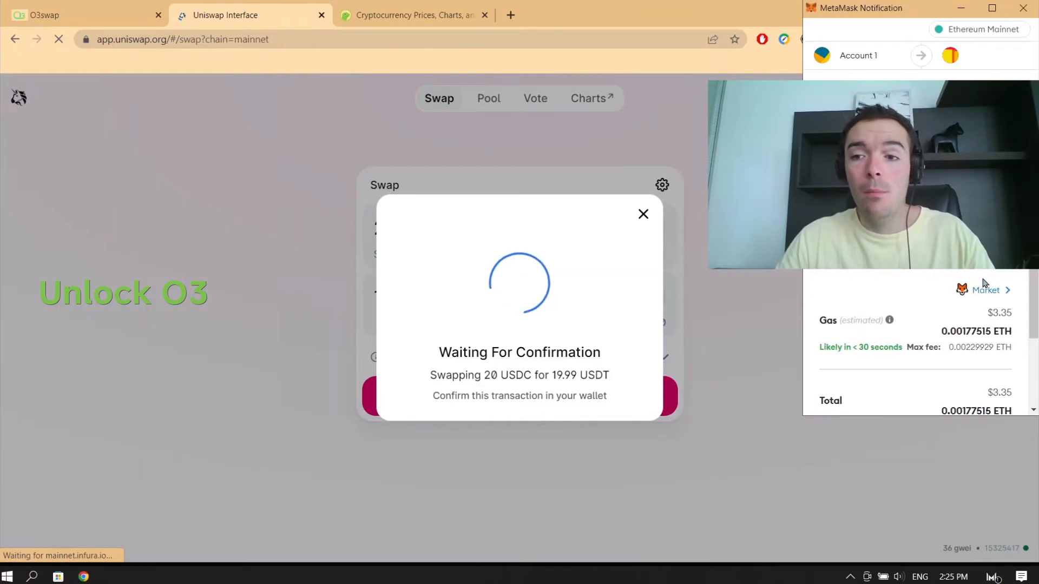
pyautogui.scroll(-3, 983, 283)
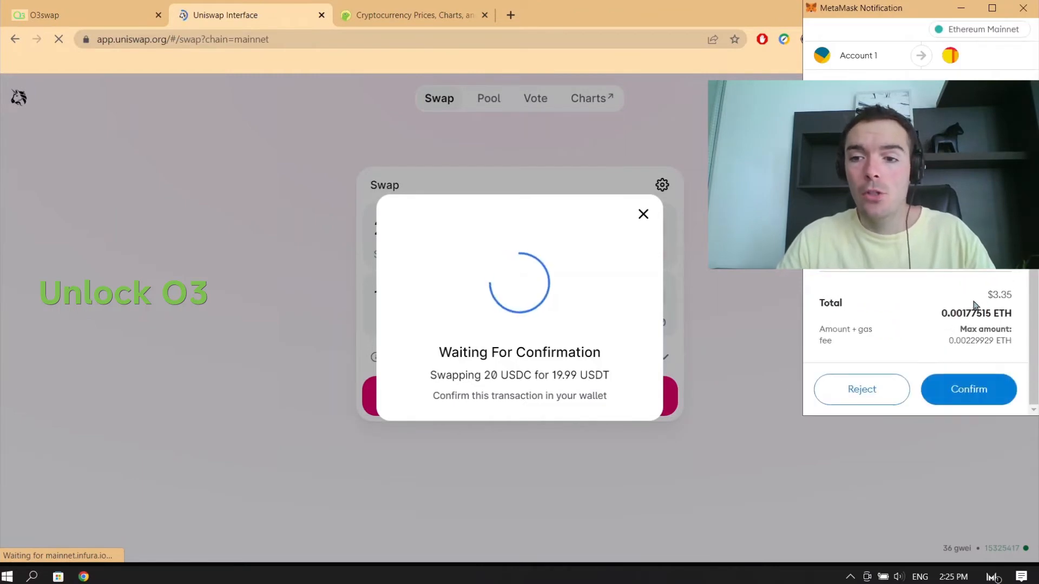
pyautogui.click(959, 393)
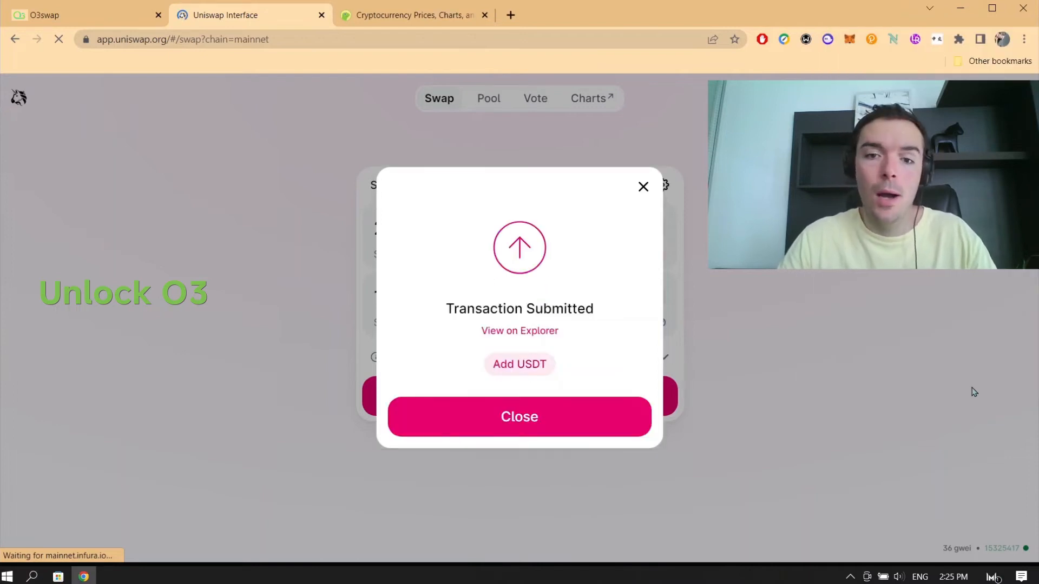
pyautogui.click(535, 422)
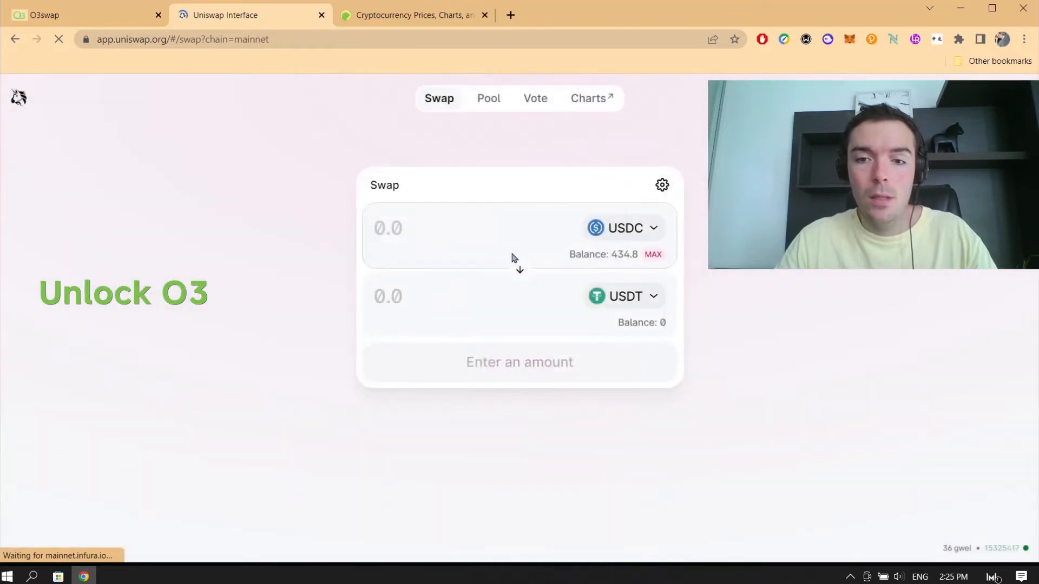
# - Set the output token to O3 and enter 20 USDC as the amount to swap
pyautogui.click(619, 295)
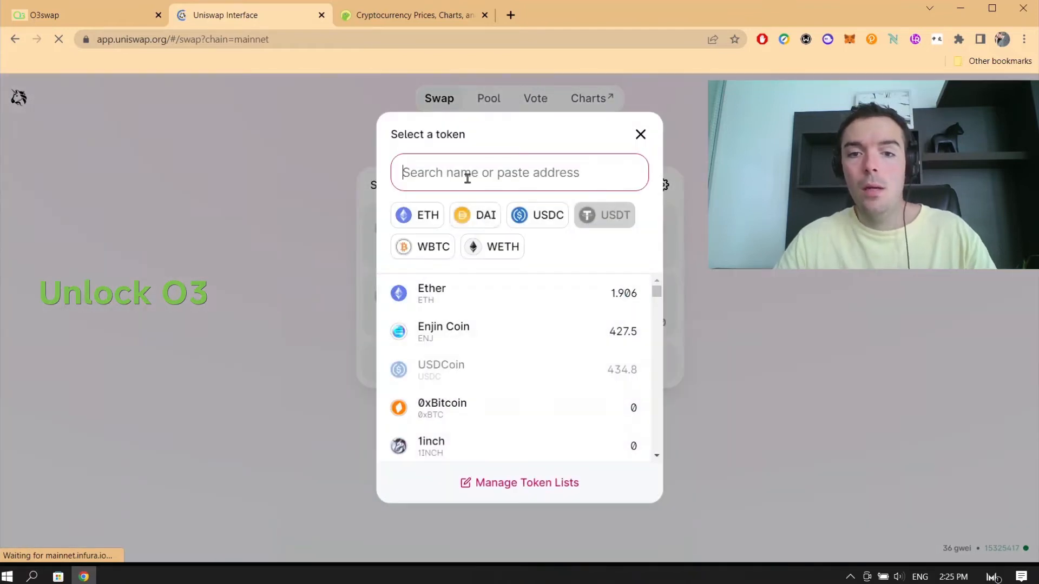
pyautogui.write('o3')
pyautogui.click(457, 314)
pyautogui.click(425, 228)
pyautogui.write('20')
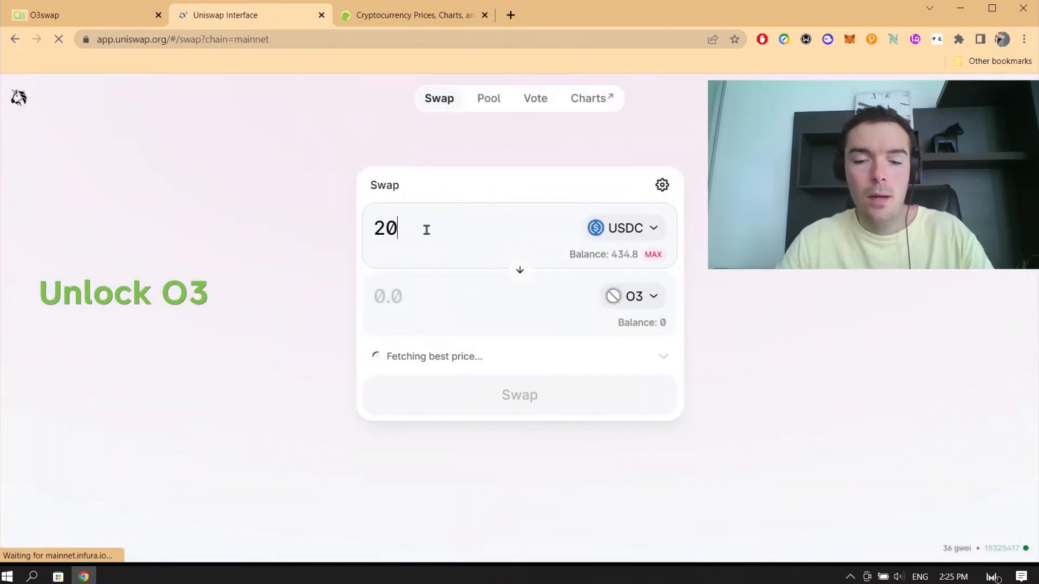
# - Switch to the O3 Swap Vault and examine the LP-USDC staking rewards and the Unlock O3 section
pyautogui.click(99, 19)
pyautogui.scroll(-4, 916, 295)
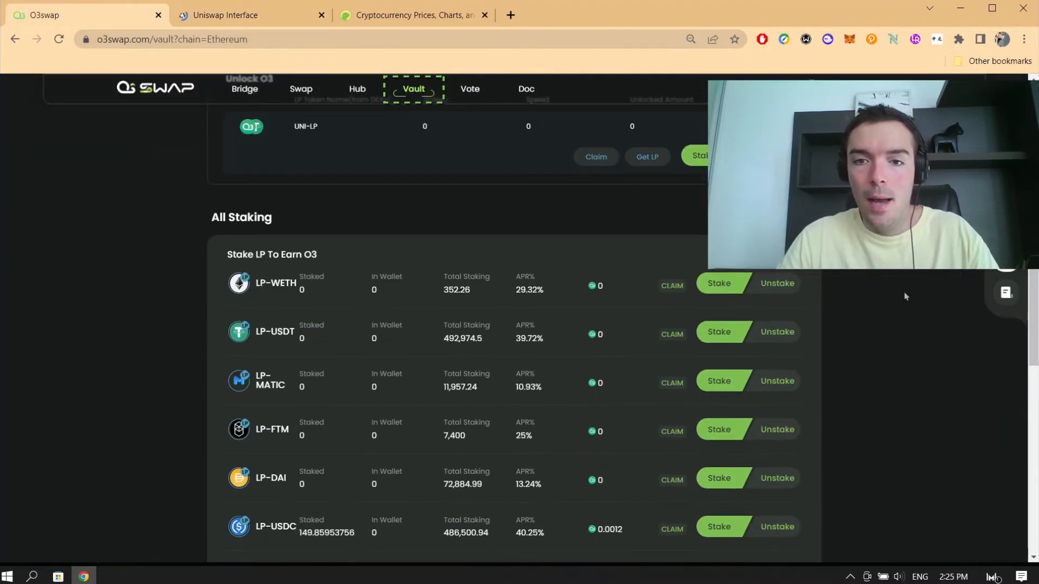
pyautogui.scroll(2, 669, 328)
pyautogui.scroll(-2, 969, 325)
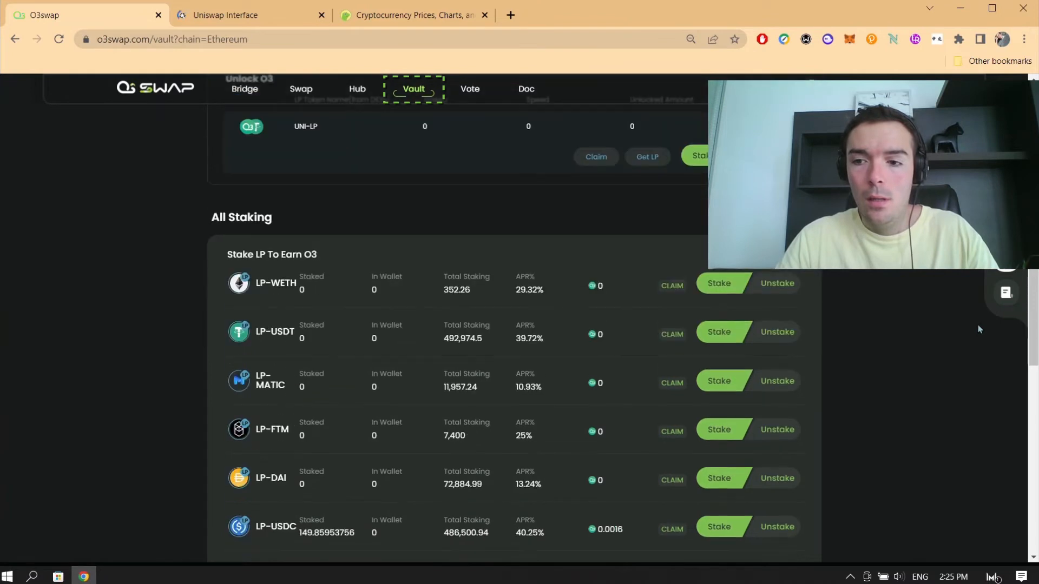
pyautogui.scroll(-2, 758, 390)
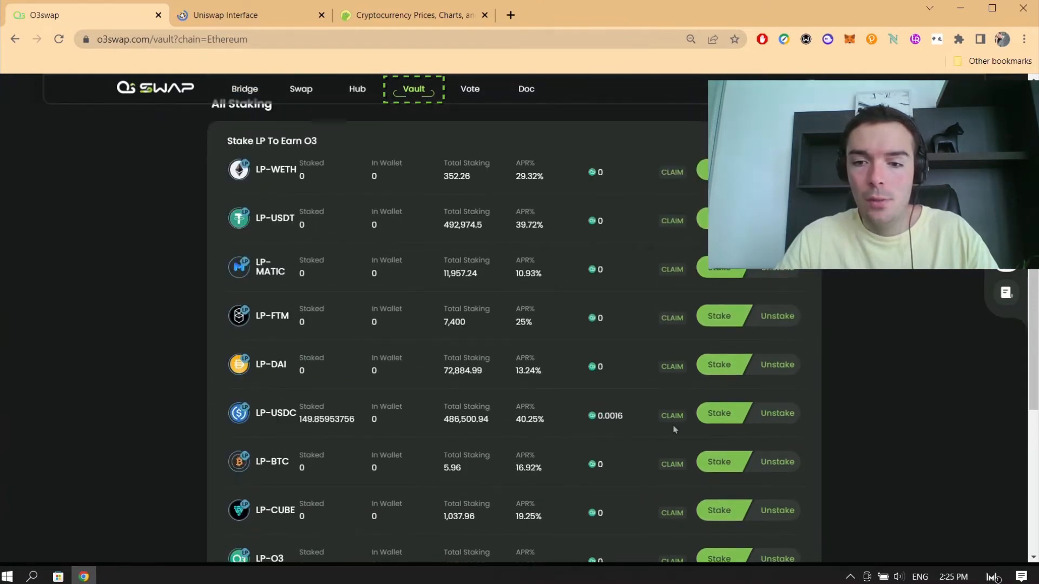
pyautogui.scroll(-8, 827, 411)
pyautogui.scroll(14, 832, 411)
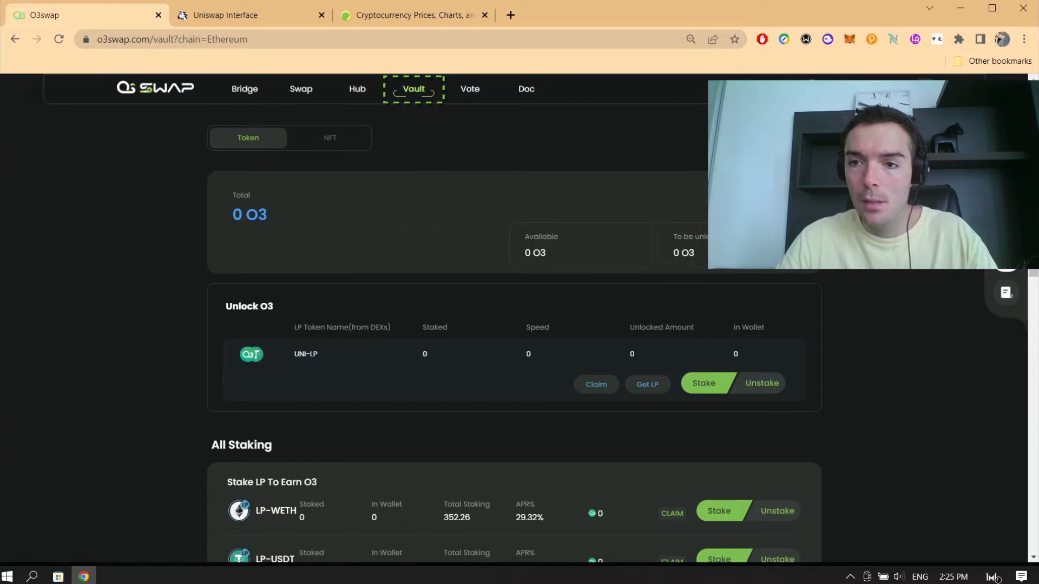
# - Check the recommended LP for a locked amount of .002 in the Unlock Calculator and close the calculator
pyautogui.click(1006, 262)
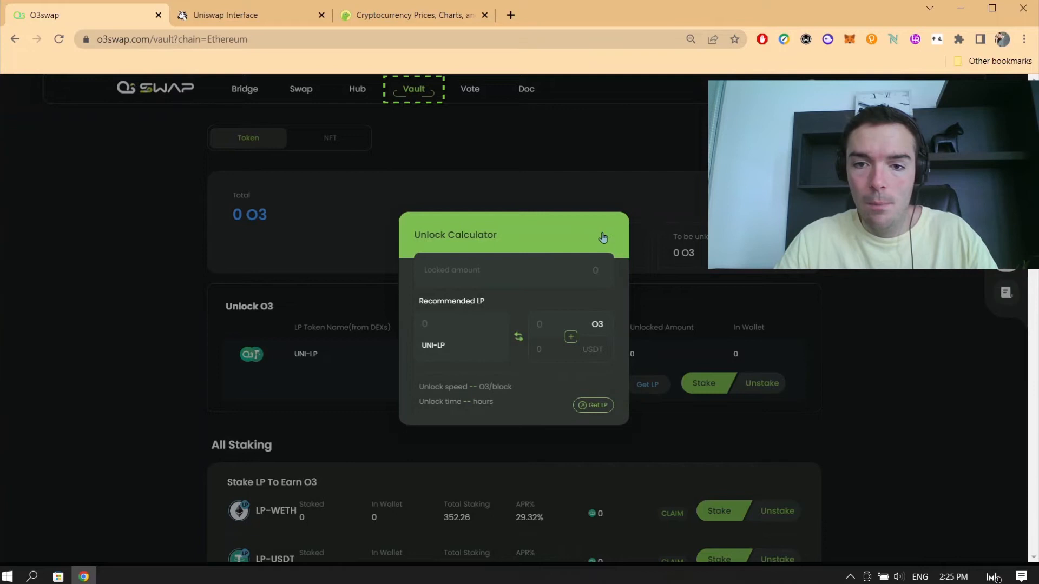
pyautogui.click(603, 237)
pyautogui.scroll(-10, 812, 372)
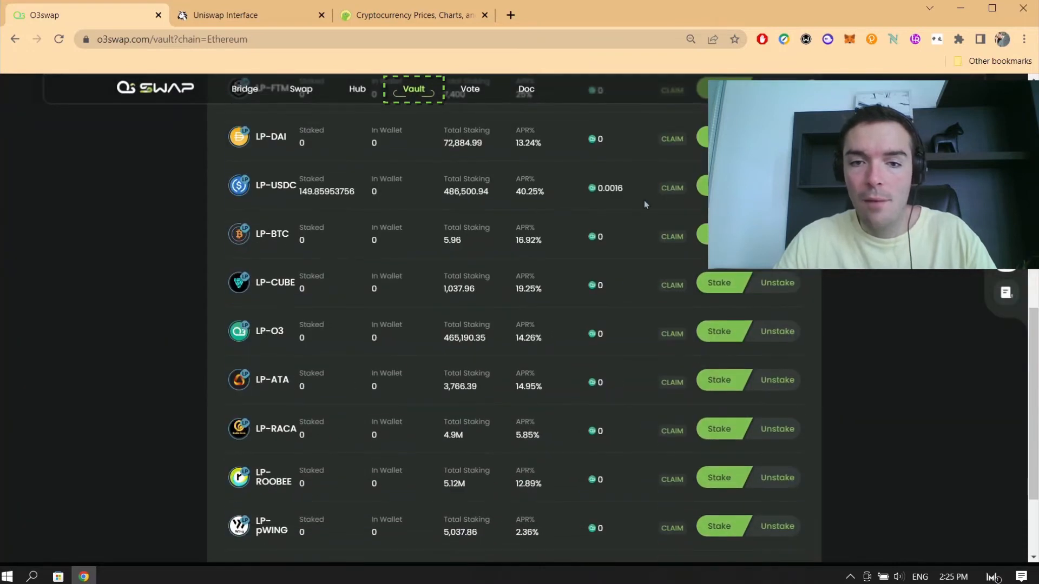
pyautogui.scroll(7, 620, 204)
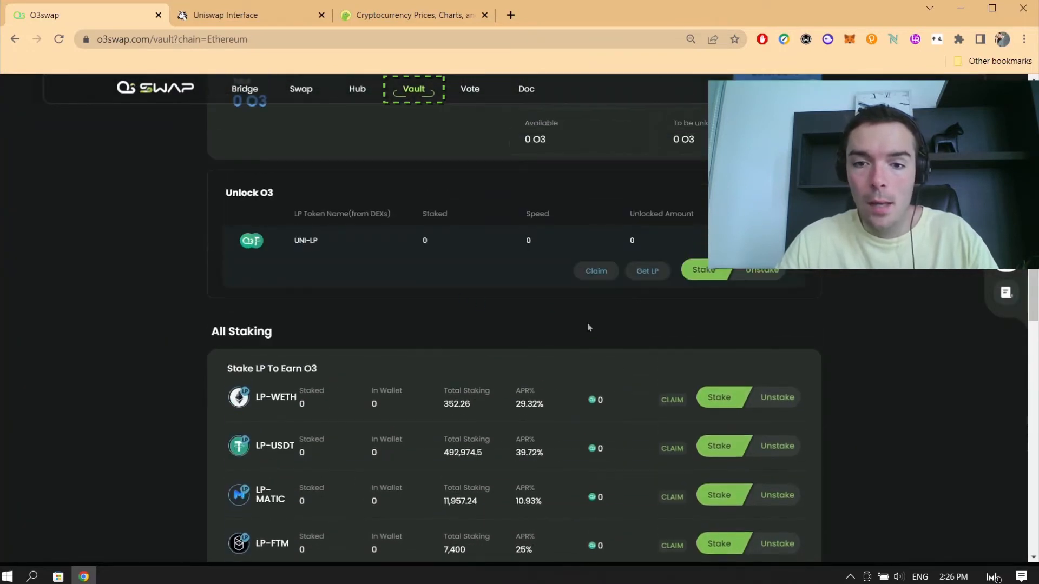
pyautogui.scroll(-3, 592, 463)
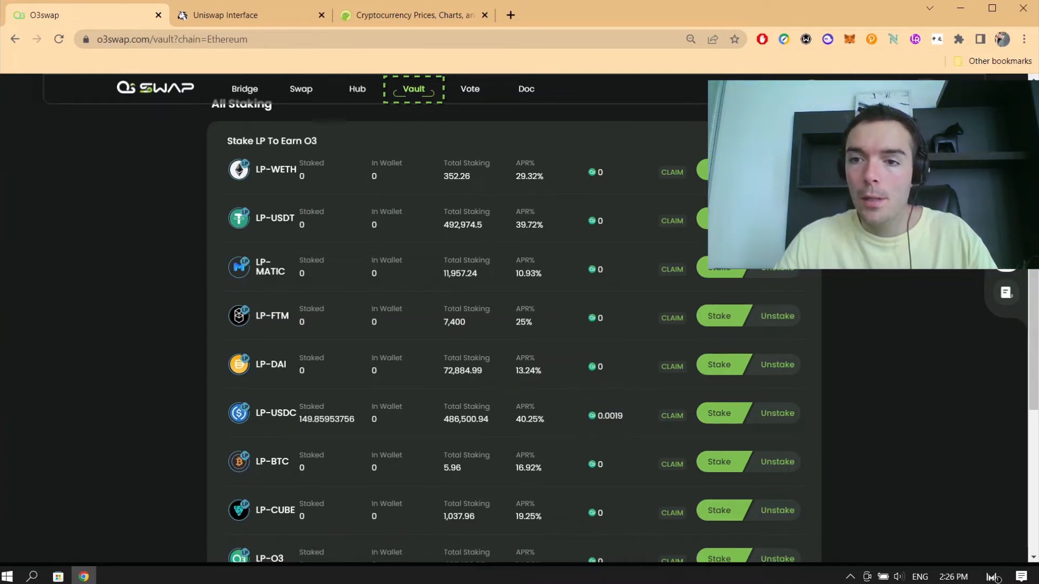
pyautogui.click(1005, 261)
pyautogui.write('.002')
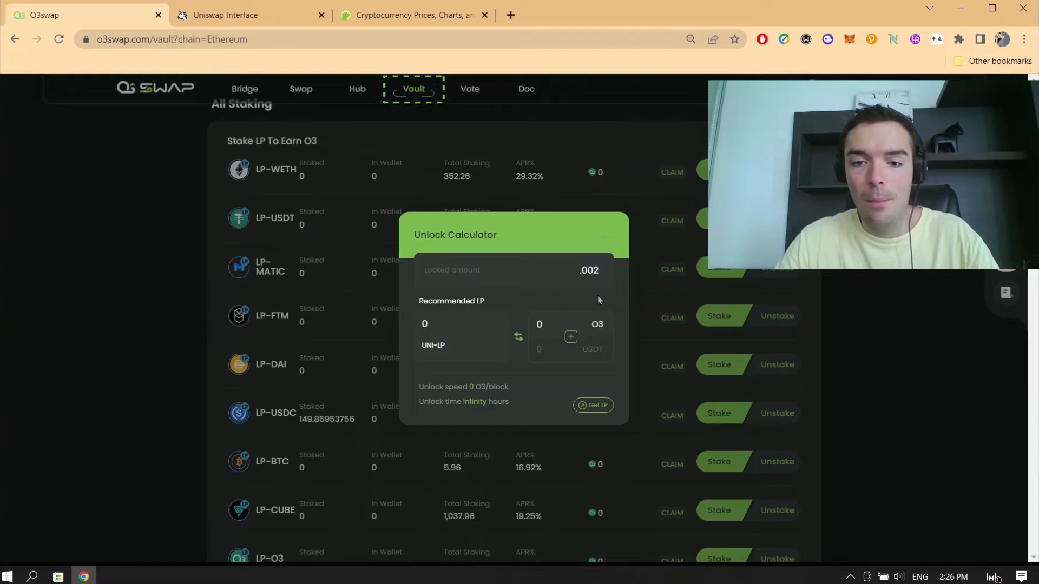
pyautogui.click(606, 242)
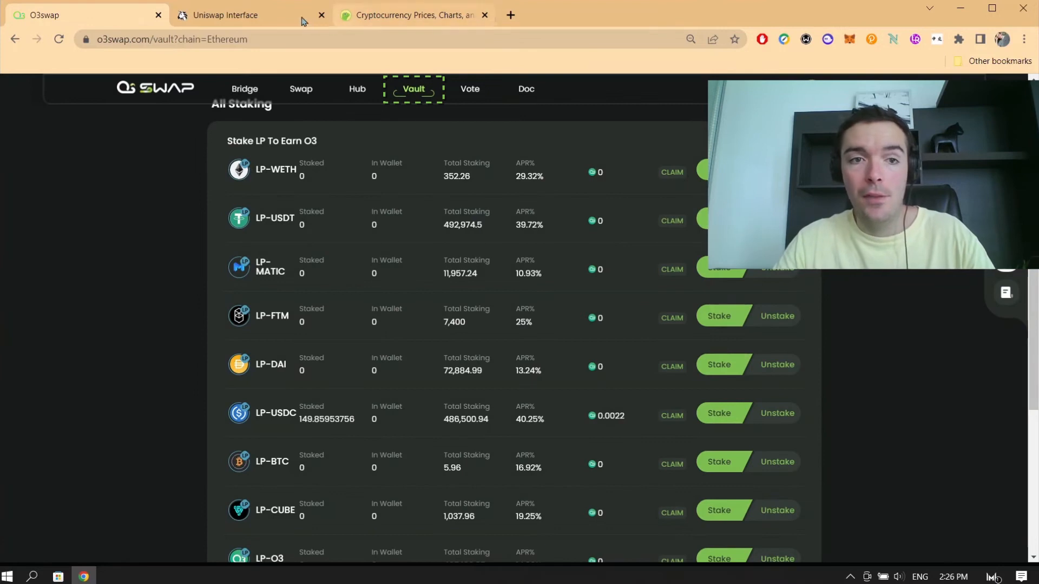
# - Switch to Uniswap, swap 20 USDC for O3, confirm the transaction in the MetaMask wallet and close the submission notice
pyautogui.click(248, 13)
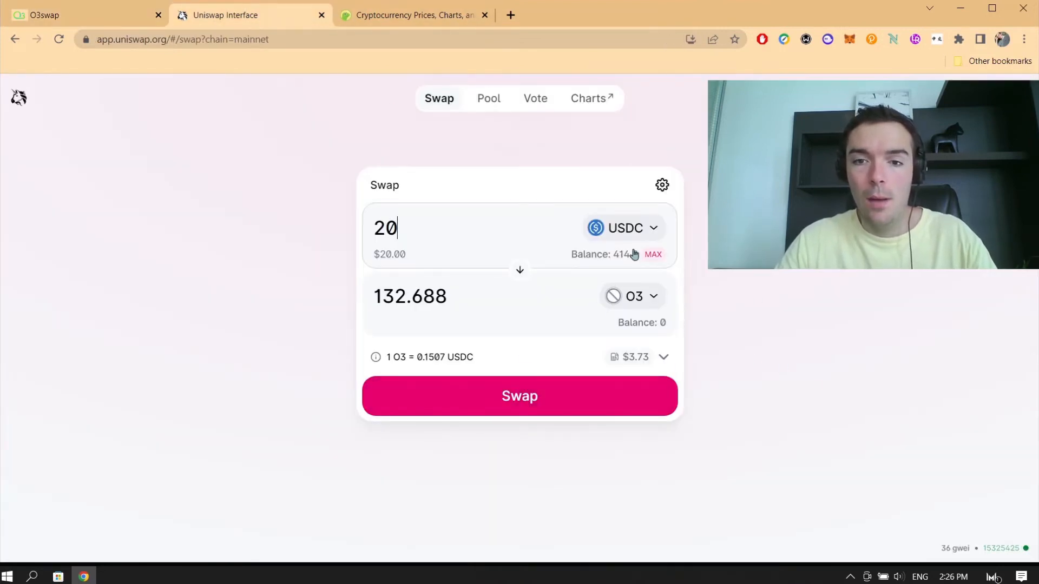
pyautogui.click(520, 397)
pyautogui.click(536, 464)
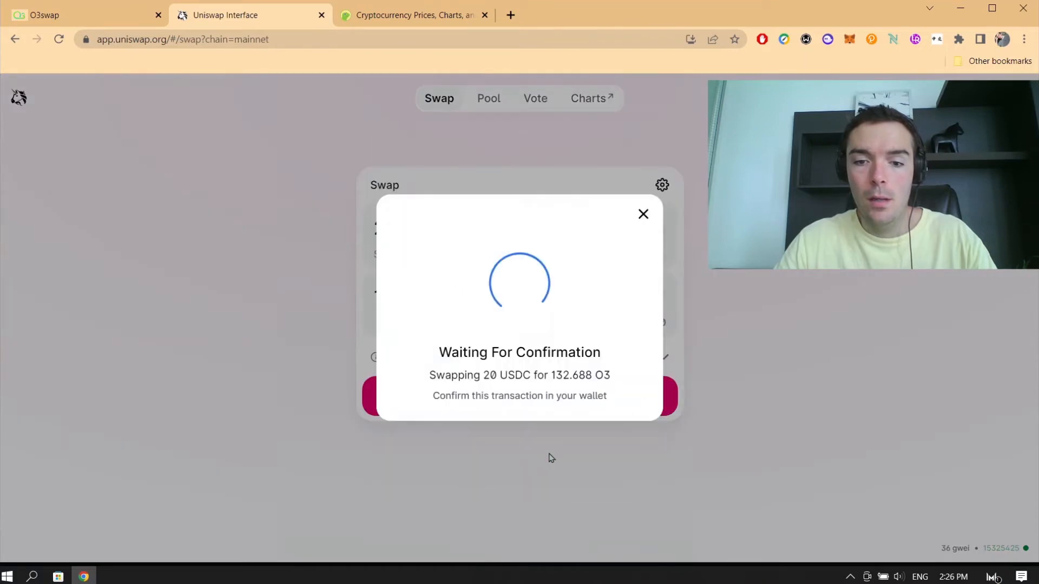
pyautogui.scroll(-3, 904, 310)
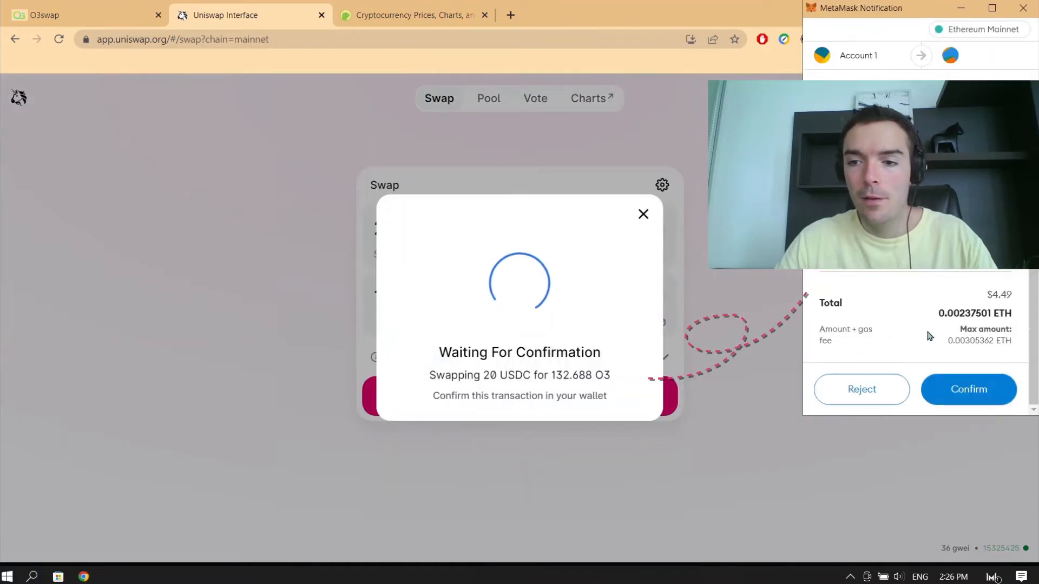
pyautogui.click(960, 390)
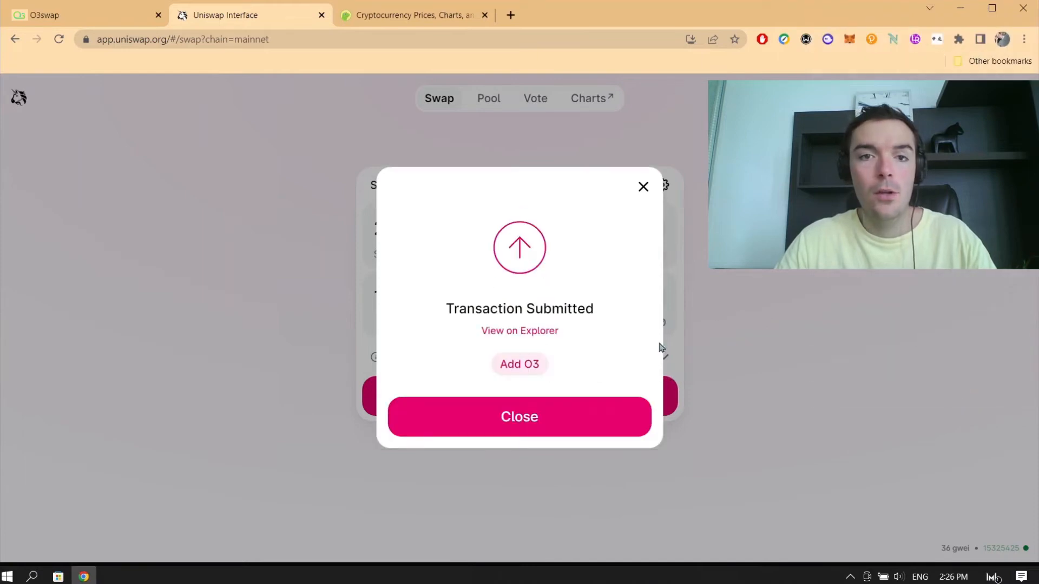
pyautogui.click(589, 418)
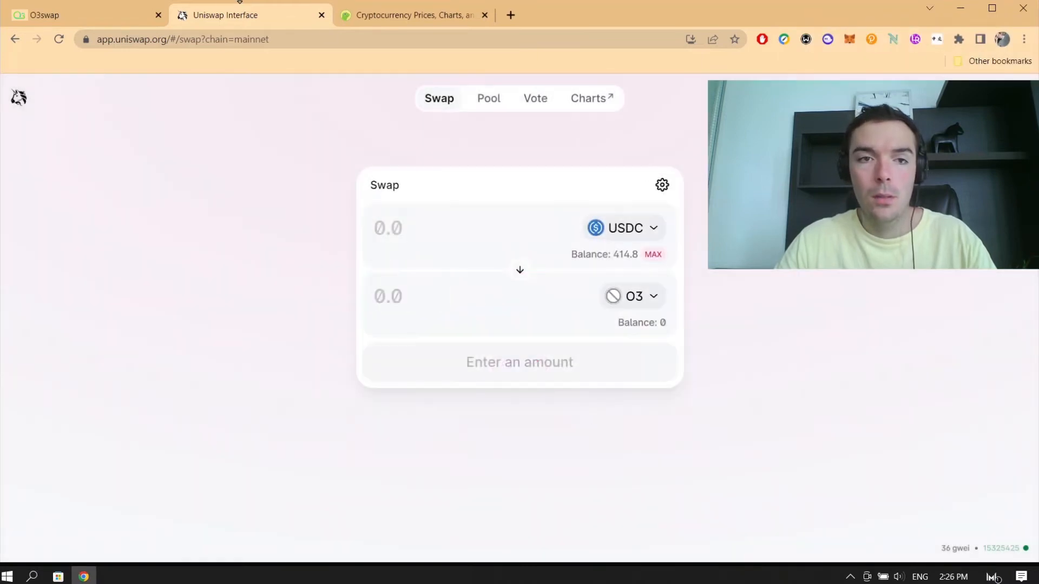
# - Return to the O3 Swap Vault and open the Uniswap Add Liquidity form for O3 and USDT from the UNI-LP entry
pyautogui.click(46, 21)
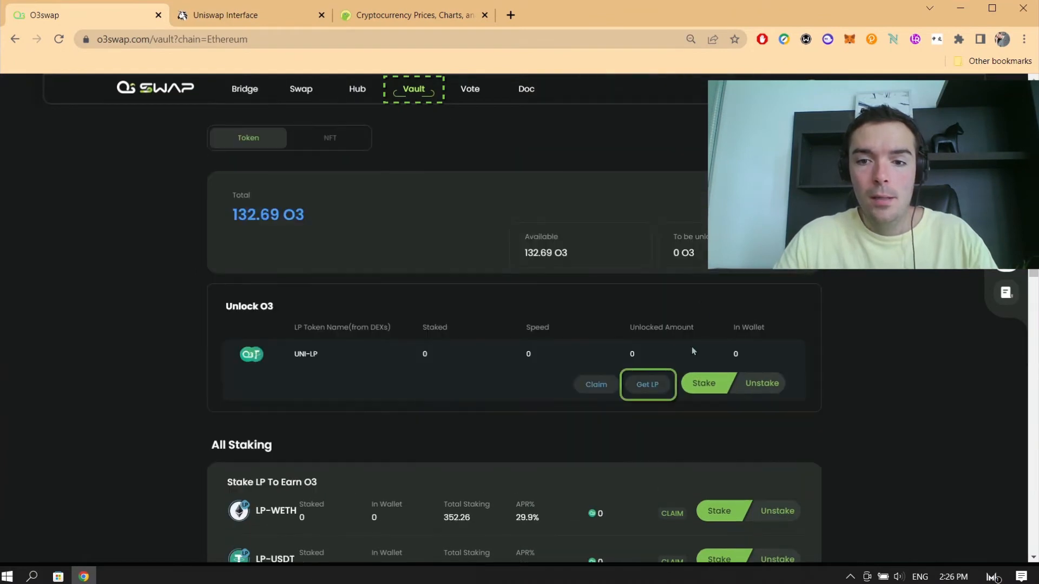
pyautogui.click(649, 387)
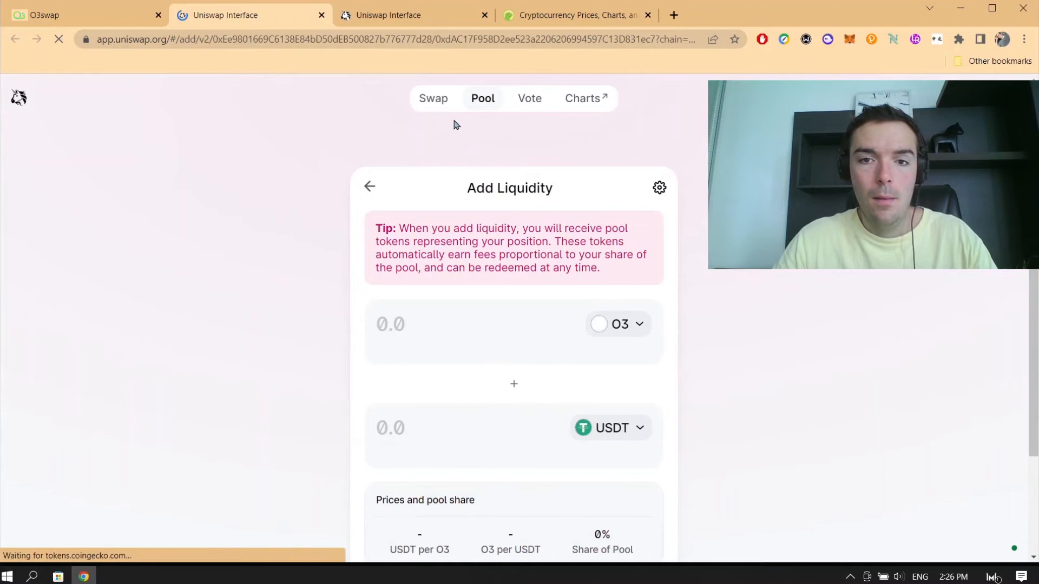
pyautogui.scroll(-3, 593, 325)
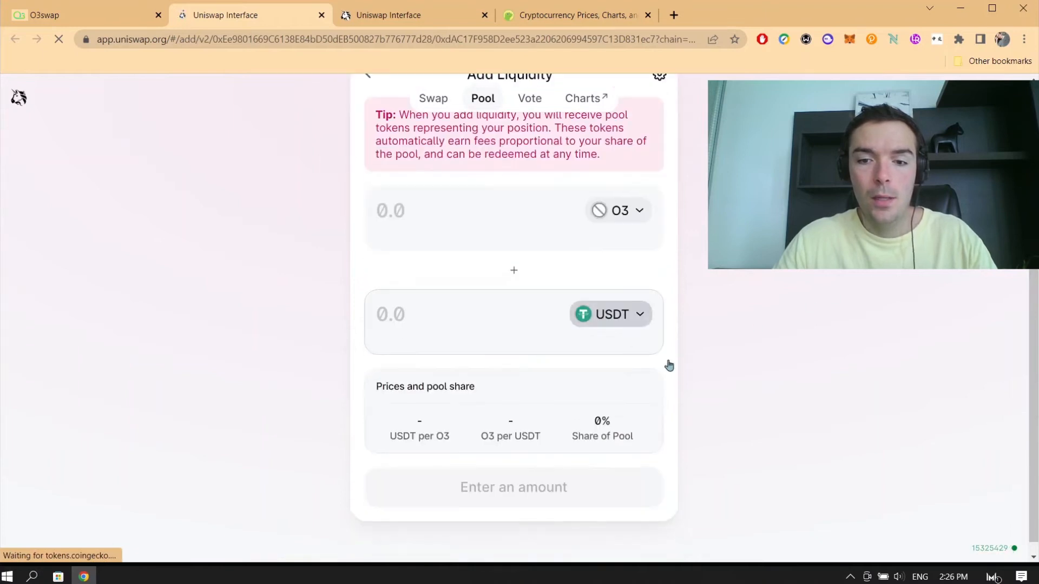
pyautogui.scroll(3, 794, 399)
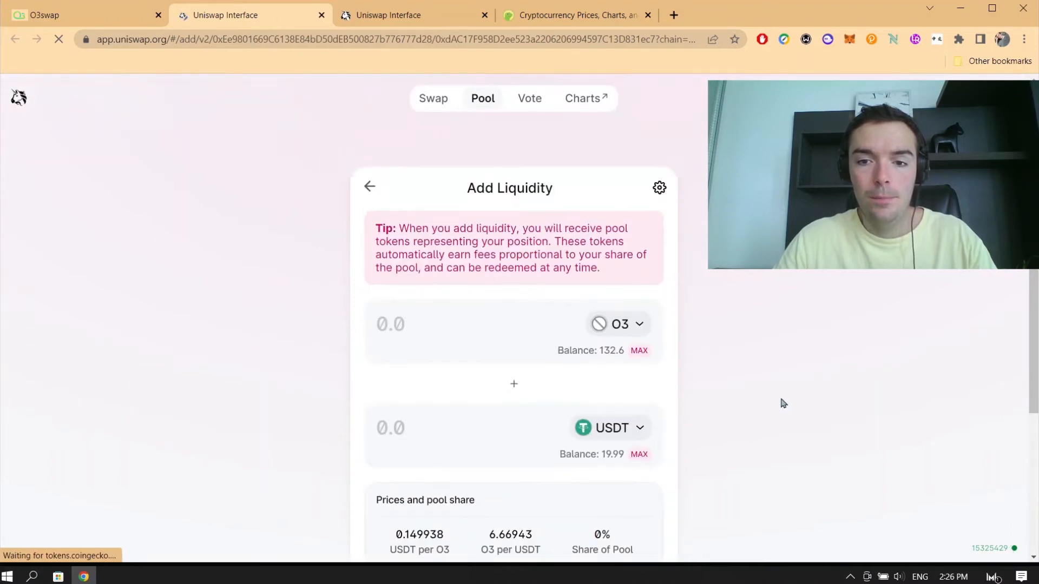
# - Fill the liquidity amounts using the maximum O3 balance, pairing about 132.686 O3 with 19.8947 USDT
pyautogui.click(636, 461)
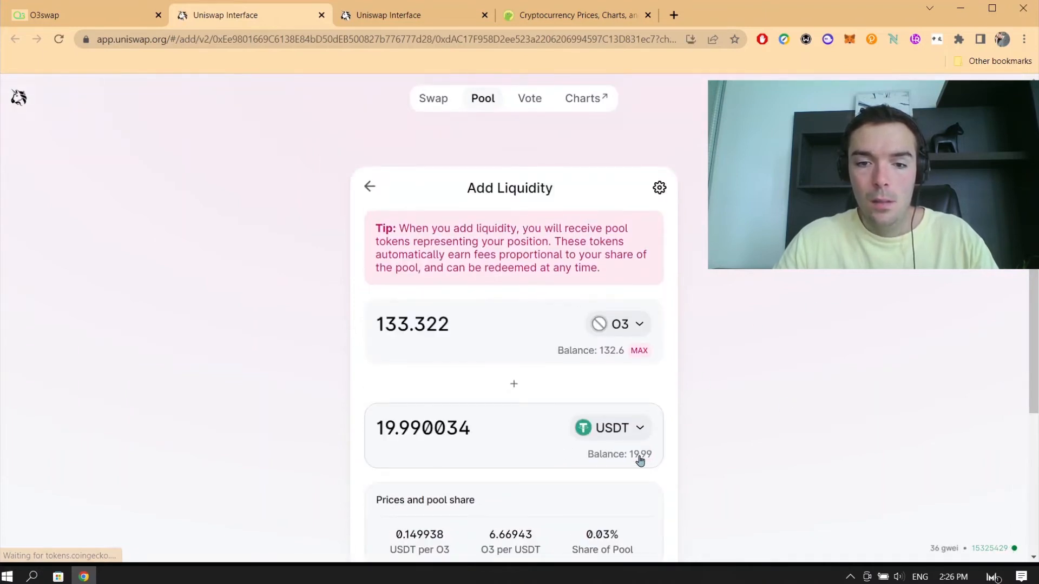
pyautogui.click(640, 351)
pyautogui.scroll(-2, 719, 359)
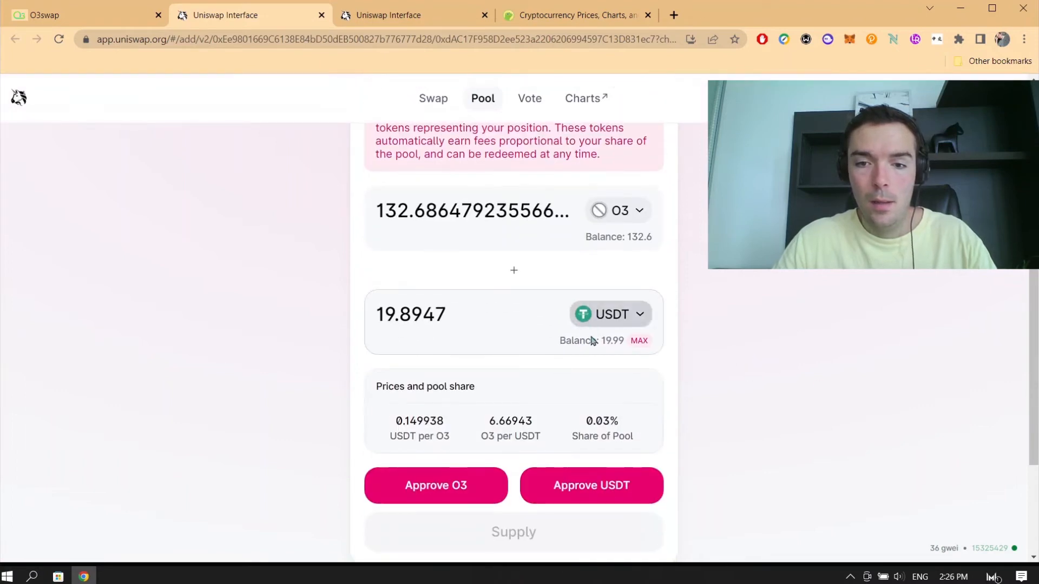
pyautogui.scroll(1, 772, 366)
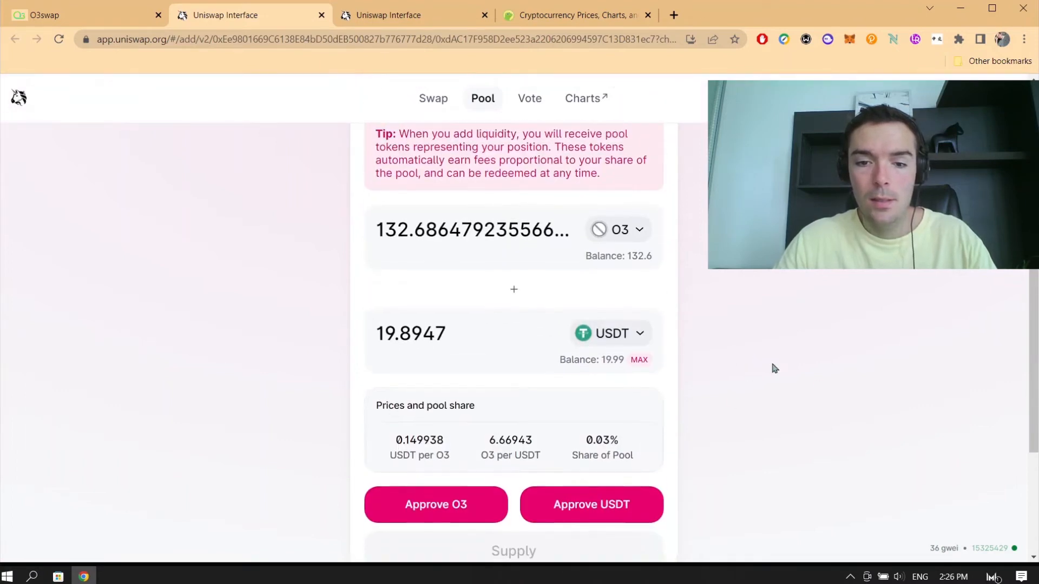
pyautogui.scroll(-2, 773, 366)
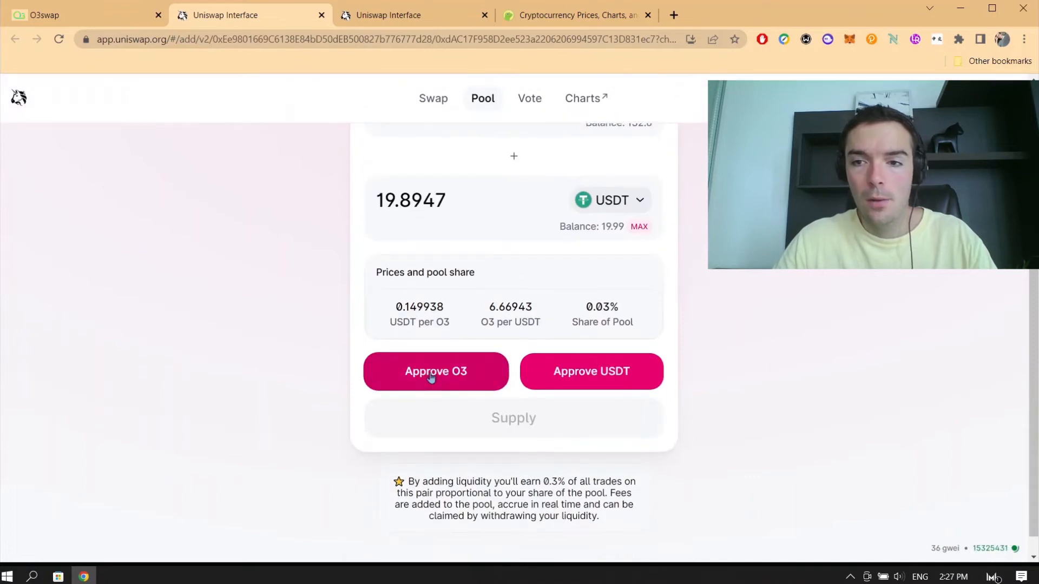
# - Approve O3 and USDT for the liquidity pool and confirm both approvals in the MetaMask wallet
pyautogui.click(430, 377)
pyautogui.scroll(-5, 914, 297)
pyautogui.click(953, 401)
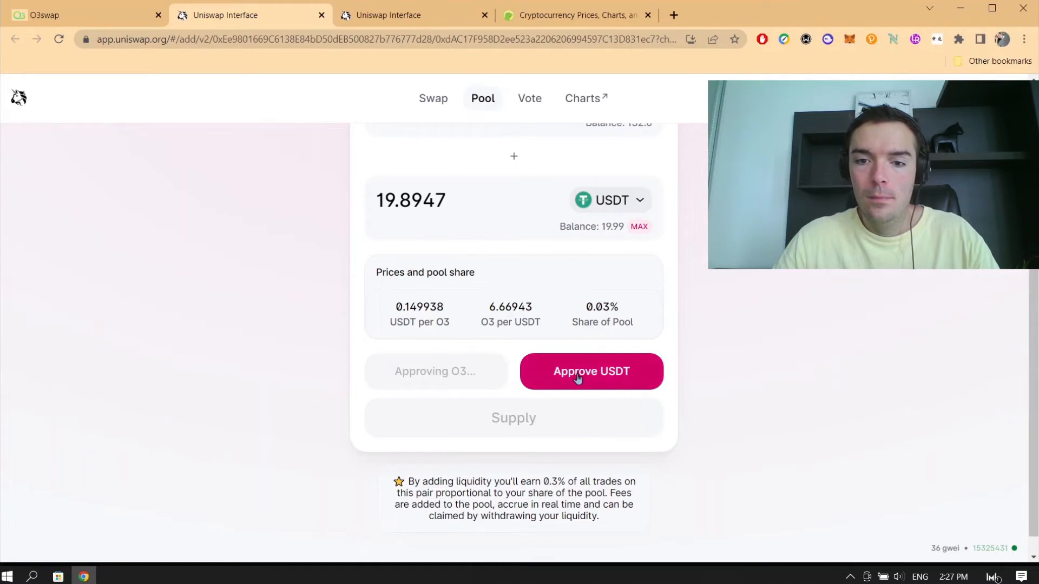
pyautogui.click(578, 379)
pyautogui.click(962, 392)
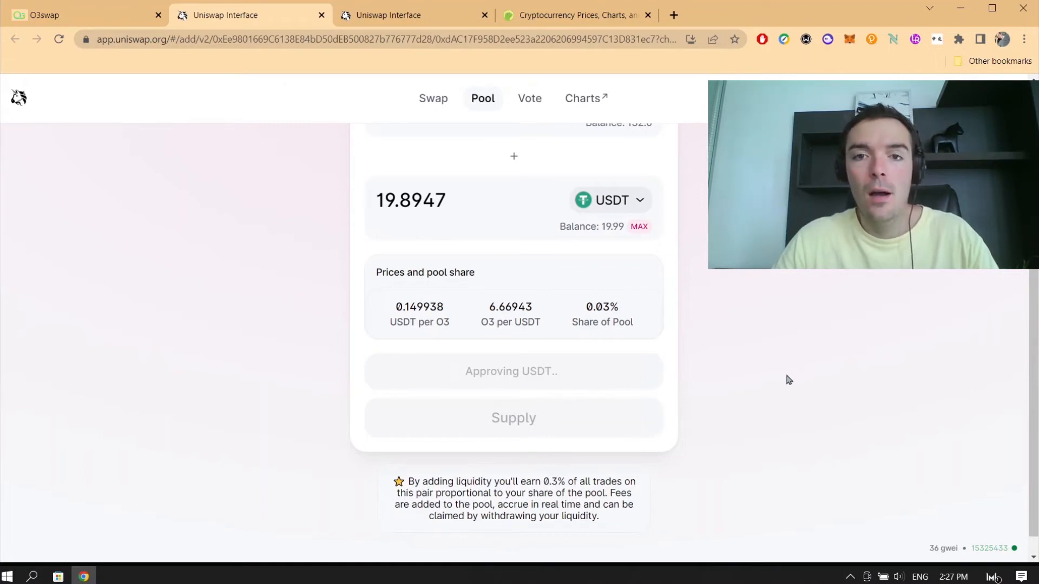
# - Check the pending approval, view its transaction on Etherscan and return to the Add Liquidity form
pyautogui.scroll(4, 730, 378)
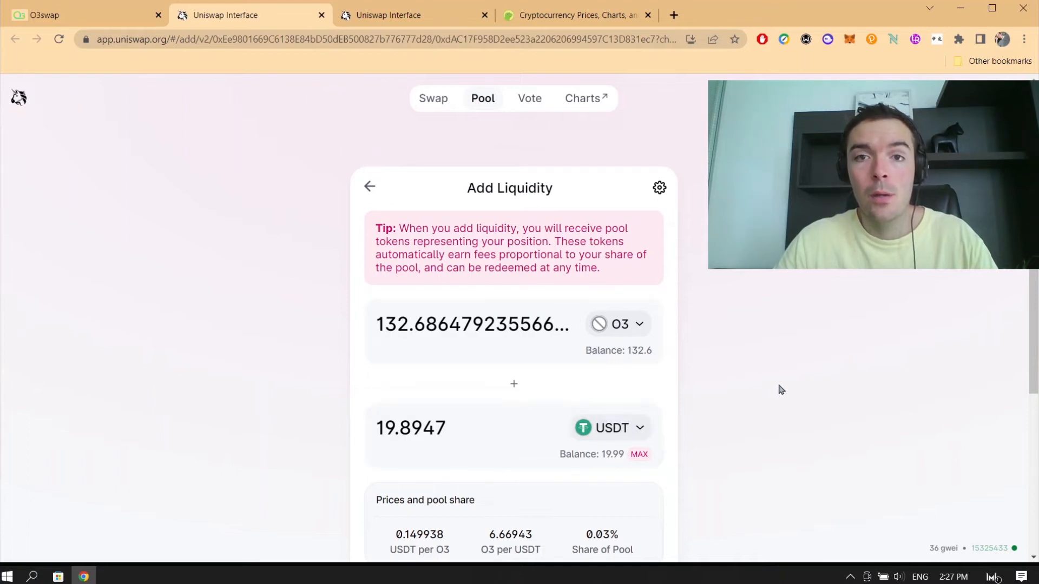
pyautogui.scroll(-4, 782, 387)
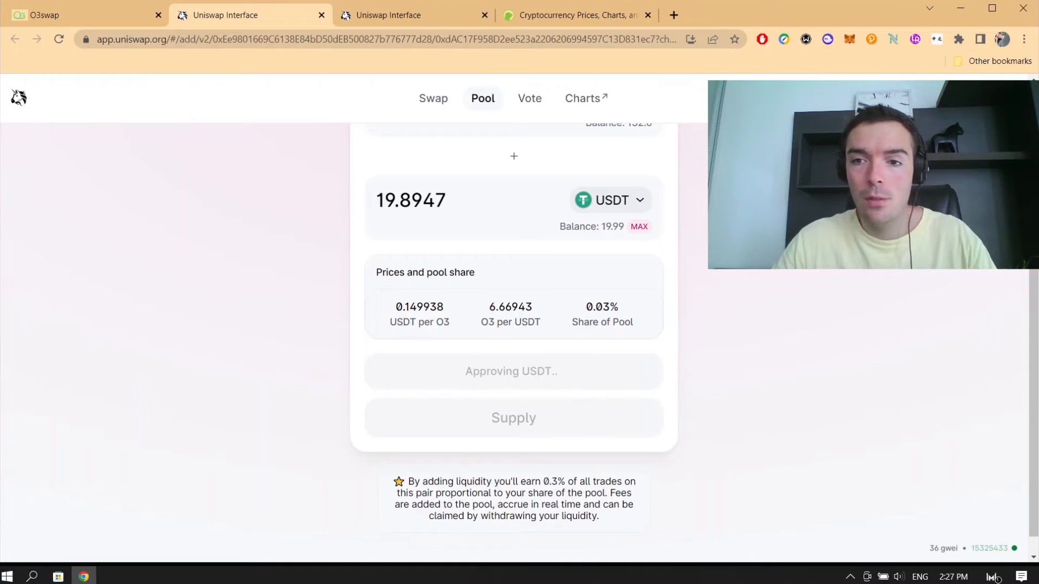
pyautogui.click(823, 185)
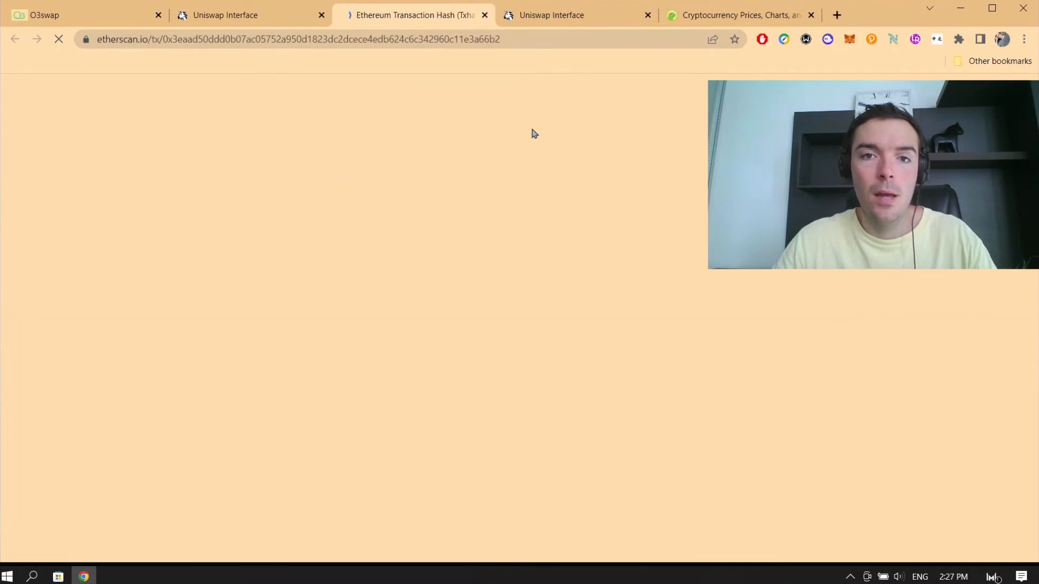
pyautogui.click(216, 15)
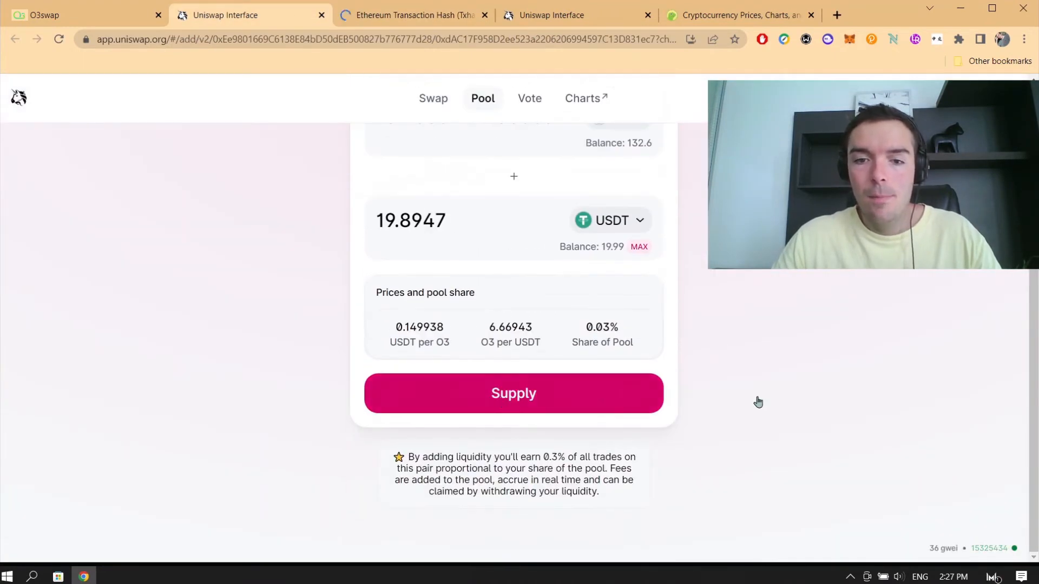
# - Supply 132.686 O3 and 19.8947 USDT to the pool, confirm the transaction in the MetaMask wallet and close the submission notice
pyautogui.scroll(4, 600, 468)
pyautogui.scroll(-2, 667, 424)
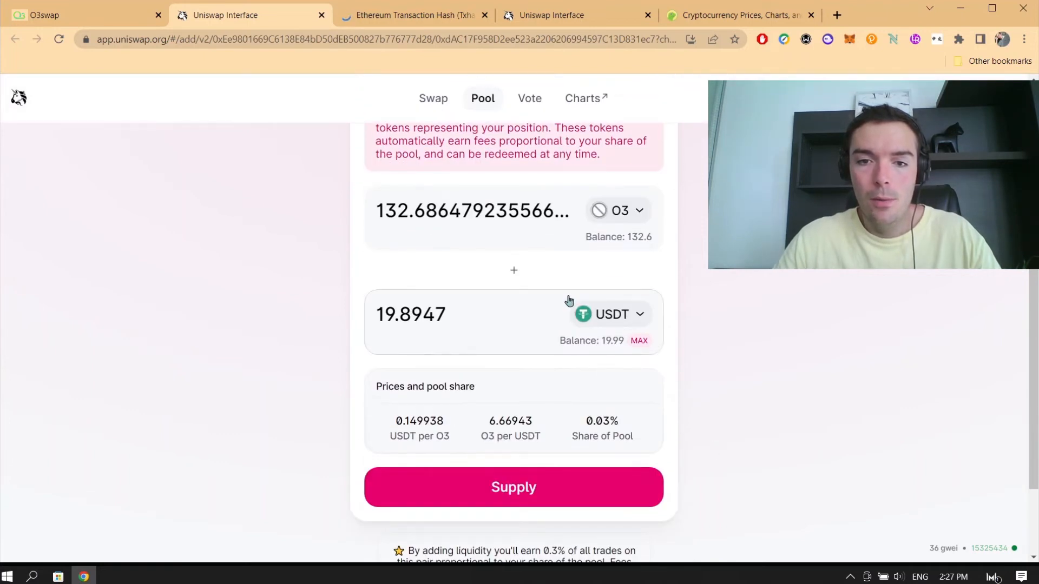
pyautogui.click(529, 487)
pyautogui.click(528, 440)
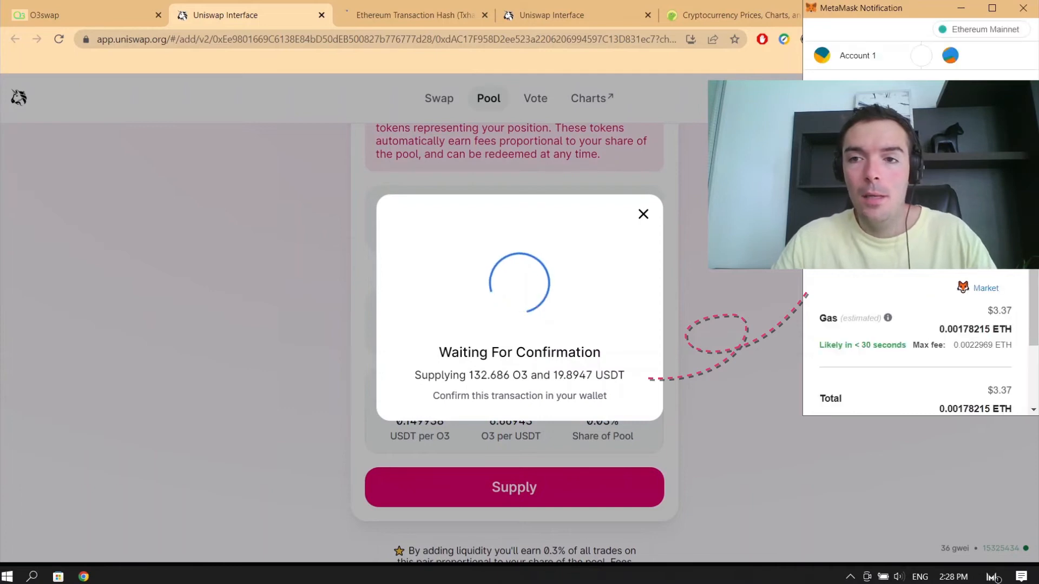
pyautogui.scroll(-5, 974, 303)
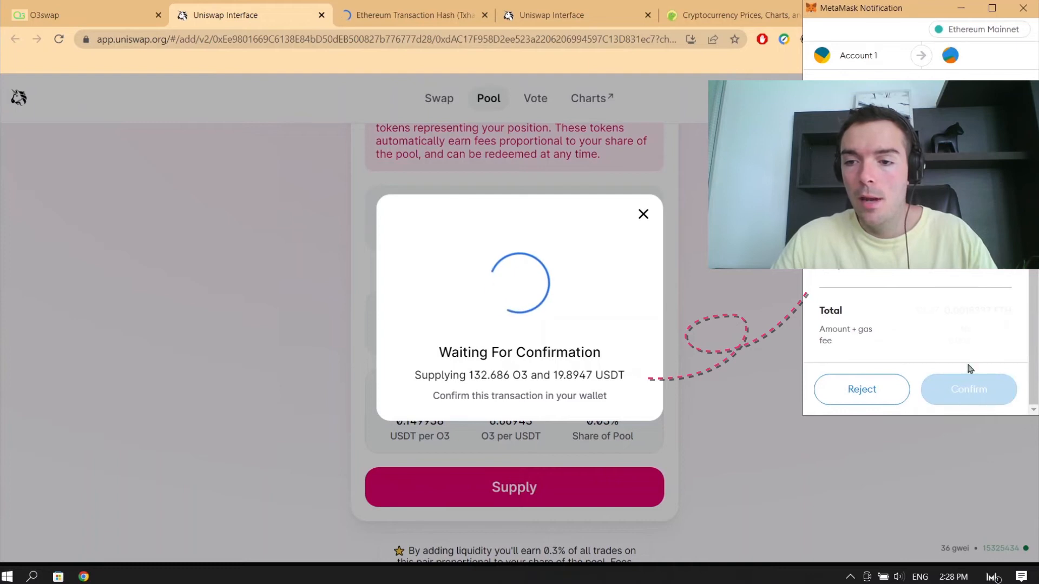
pyautogui.click(954, 392)
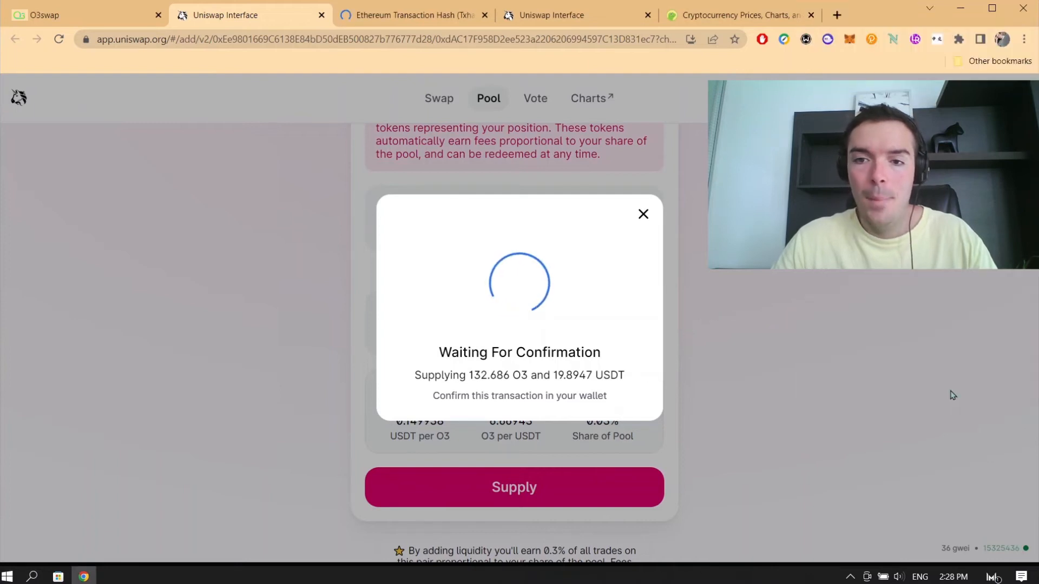
pyautogui.click(553, 417)
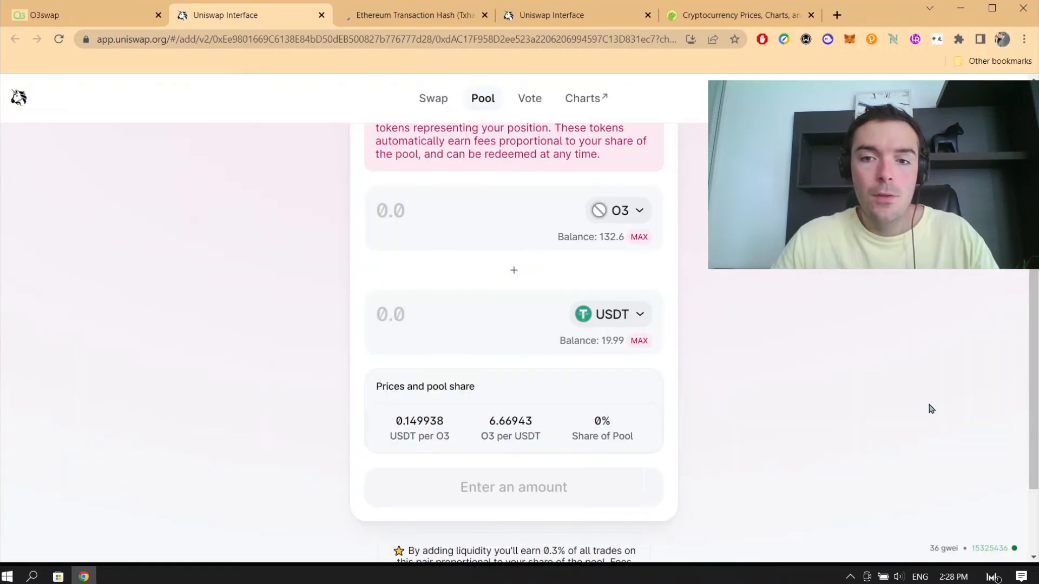
pyautogui.scroll(2, 836, 395)
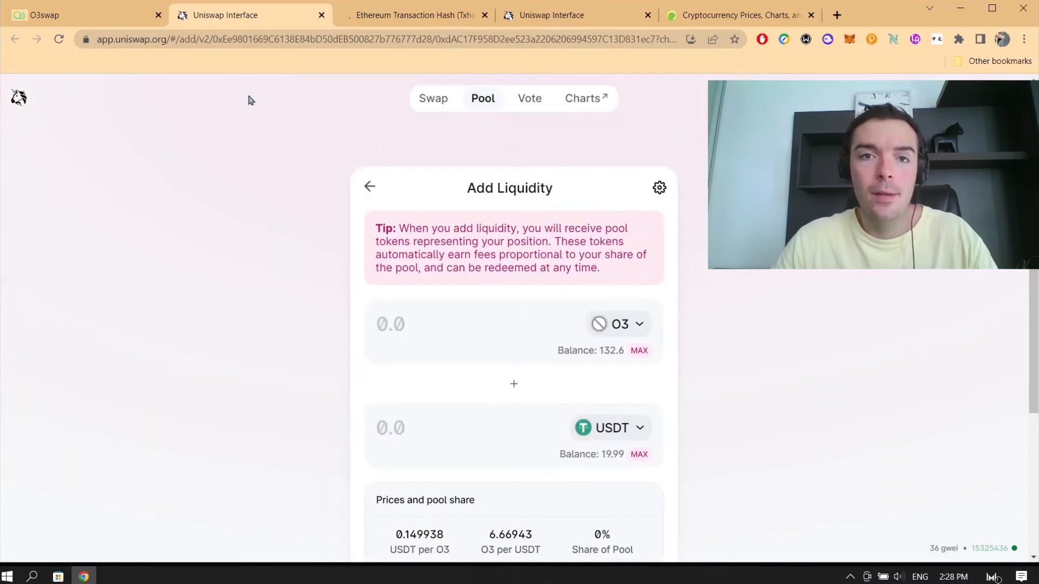
# - Check the O3 Swap Vault for the UNI-LP balance, open its Stake dialog and close it without staking
pyautogui.click(86, 15)
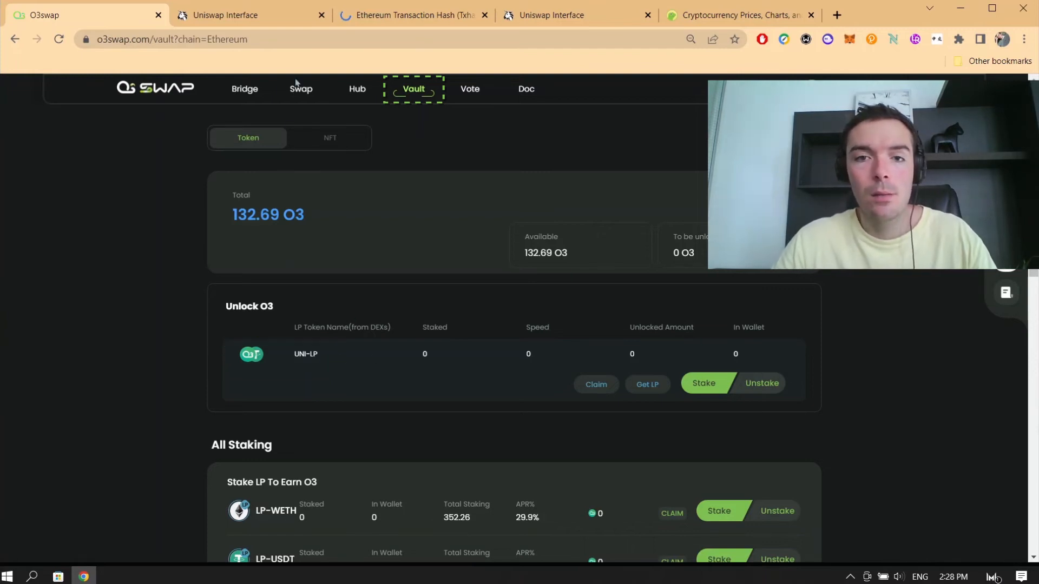
pyautogui.click(230, 16)
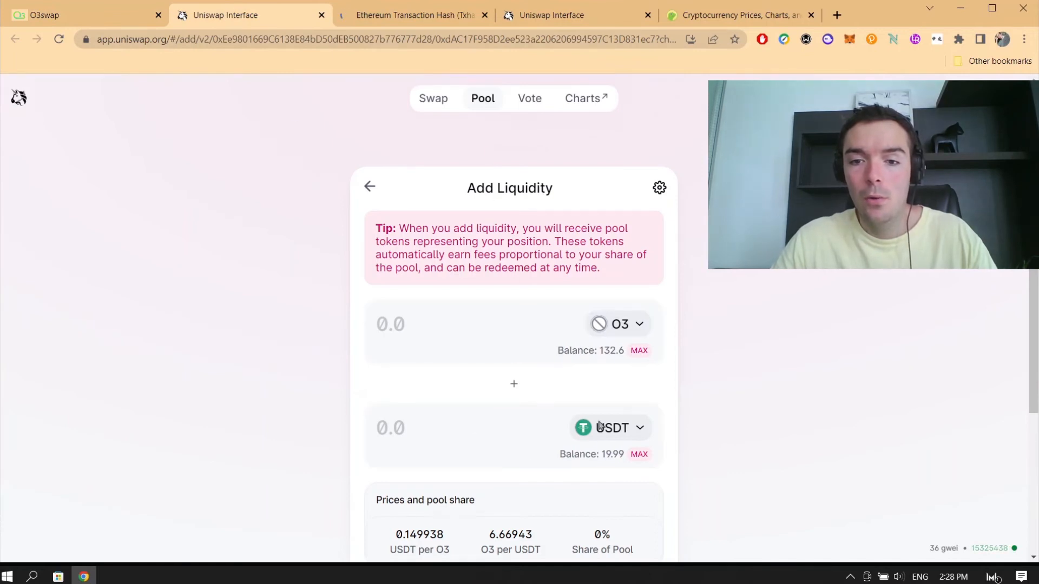
pyautogui.click(15, 22)
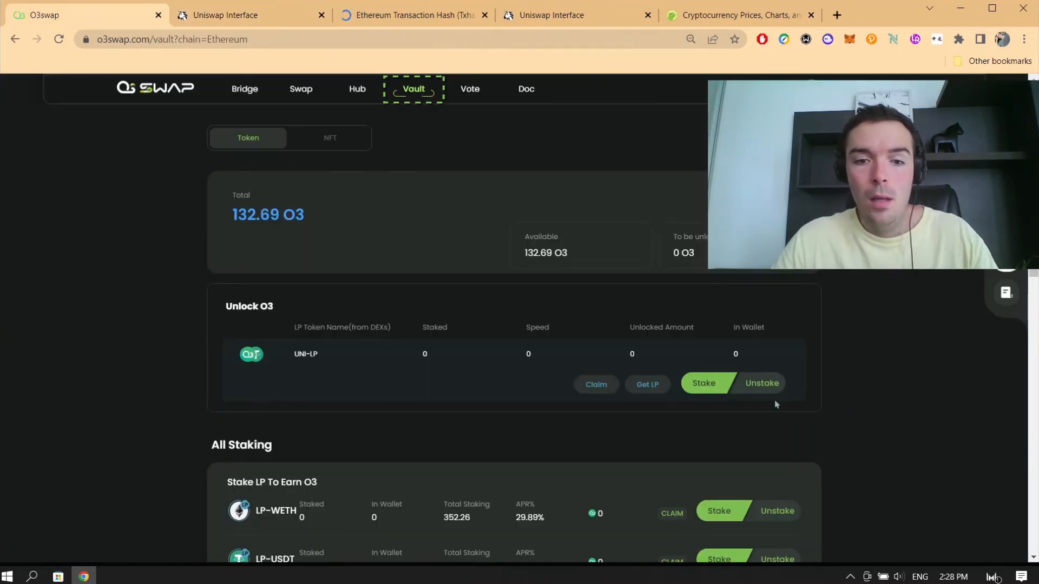
pyautogui.click(704, 383)
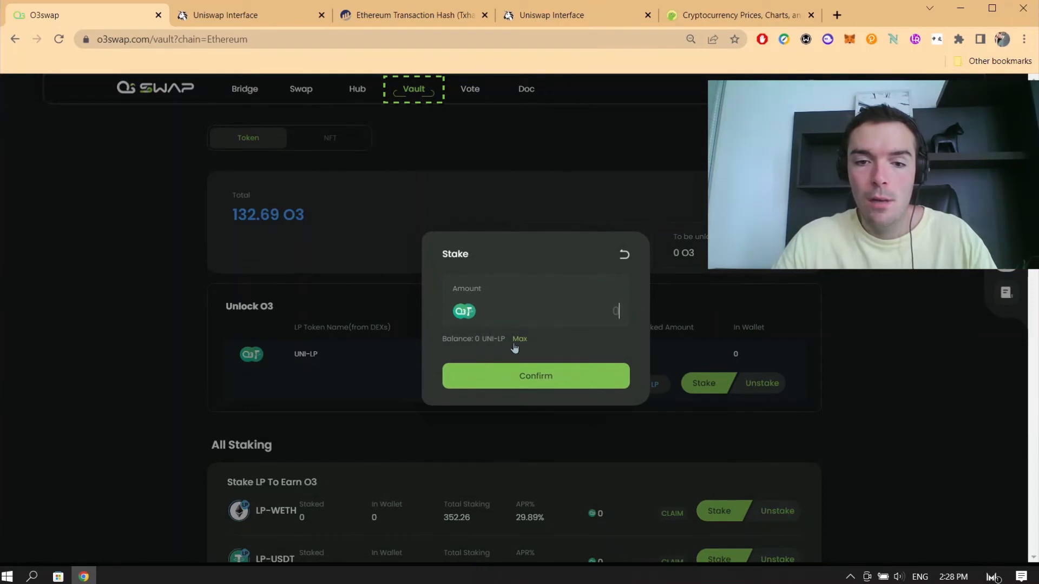
pyautogui.click(624, 258)
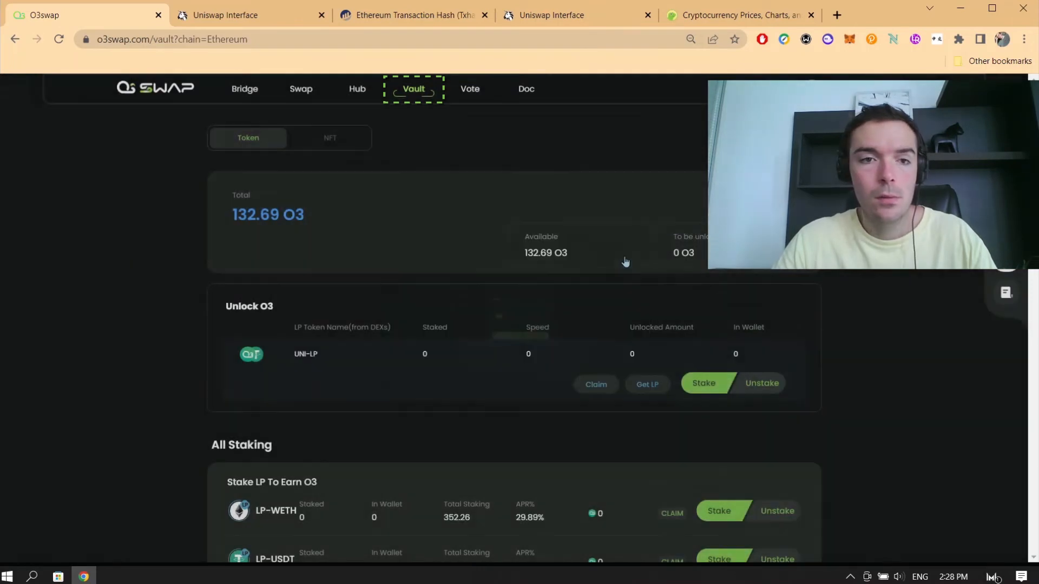
# - Review the recent transactions in the Uniswap account details, view the wallet address on Etherscan and close the account details
pyautogui.click(221, 20)
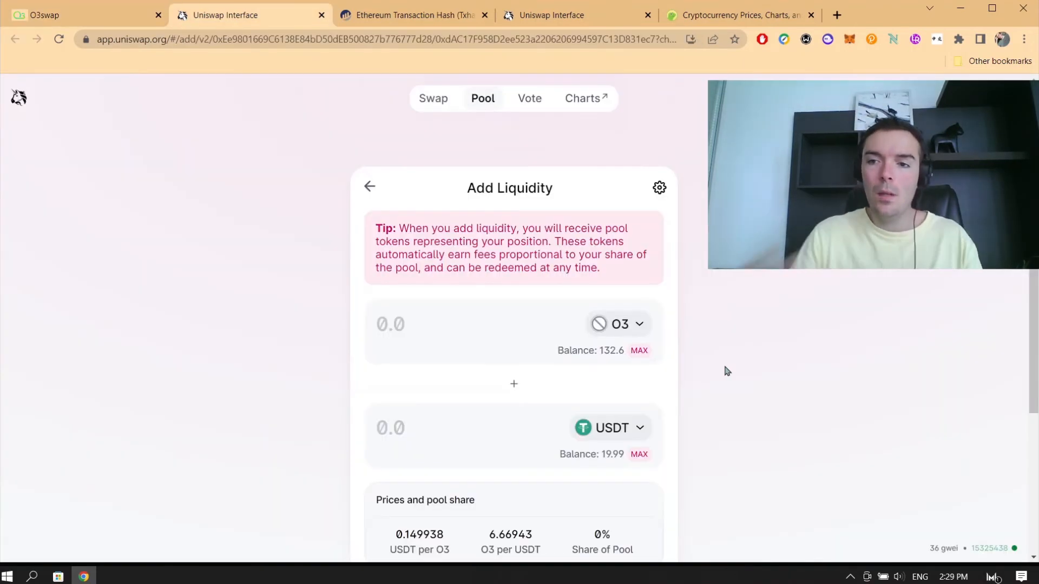
pyautogui.click(935, 99)
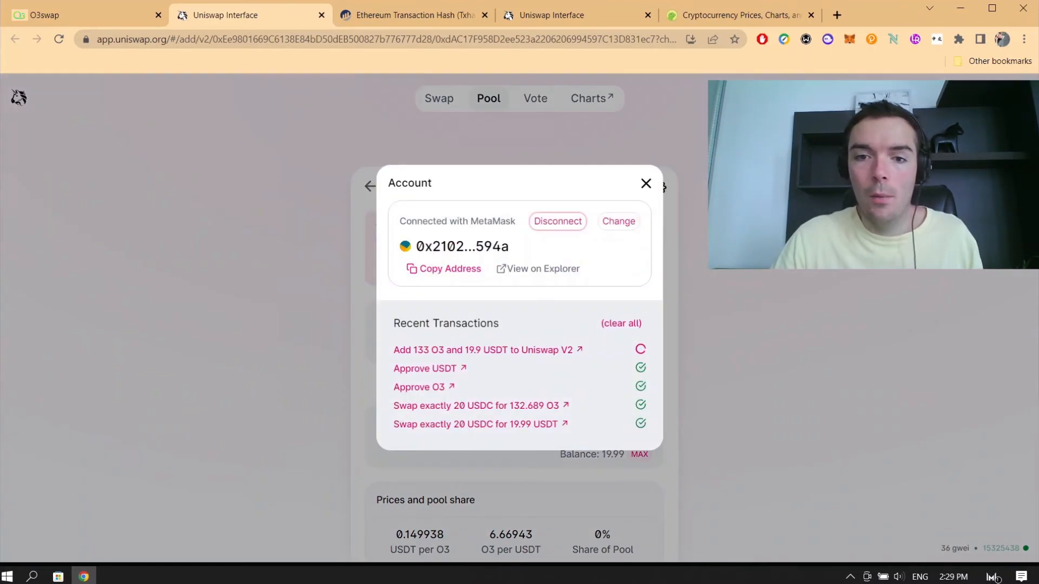
pyautogui.click(533, 272)
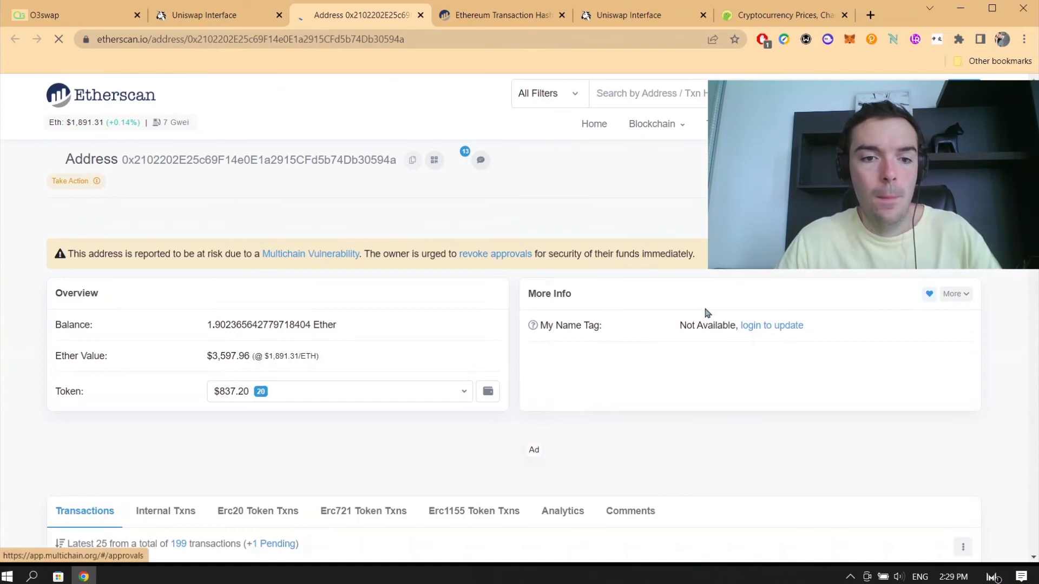
pyautogui.click(285, 19)
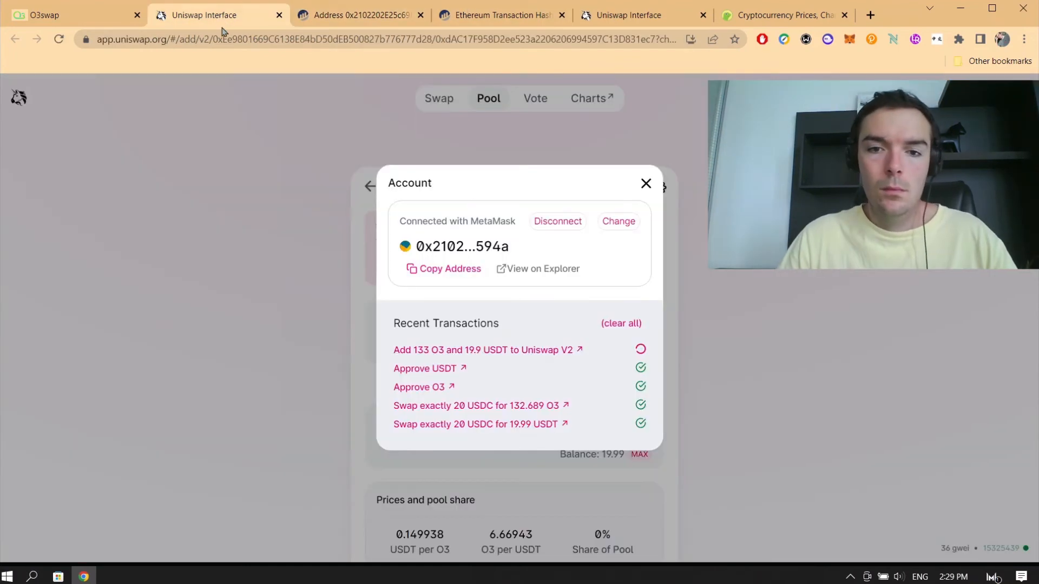
pyautogui.click(647, 185)
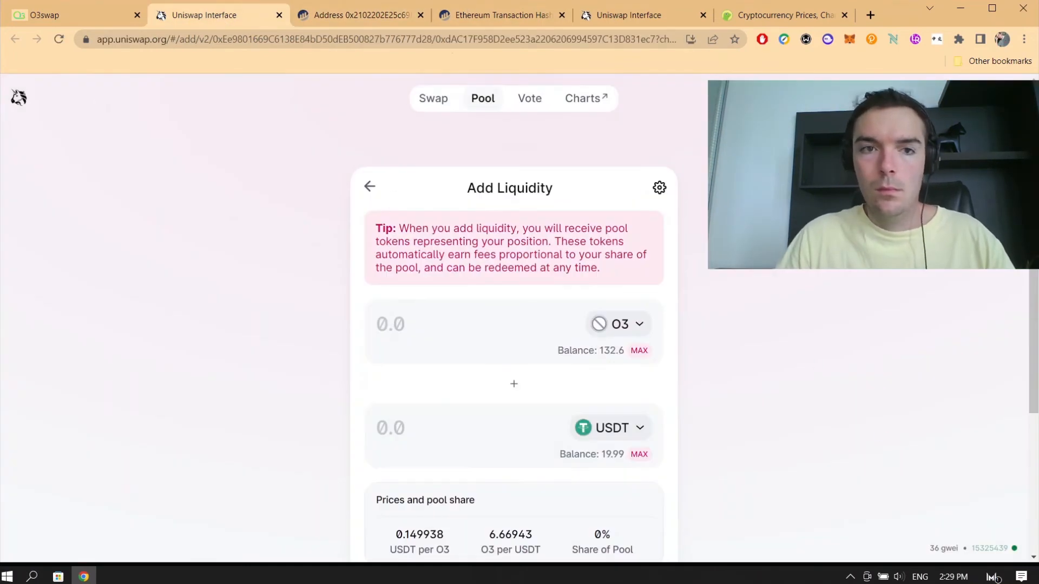
# - Recheck the UNI-LP balance in the Stake dialog of the O3 Swap Vault and close the dialog
pyautogui.click(58, 15)
pyautogui.click(699, 381)
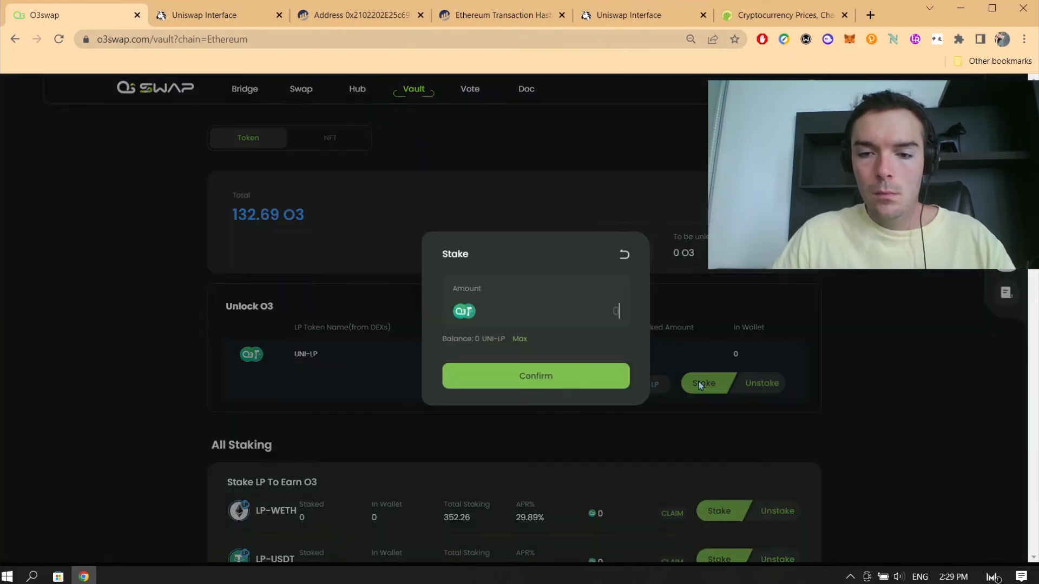
pyautogui.click(623, 256)
# - Check the wallet address page on Etherscan, then the O3 and USDT balances on the Uniswap Add Liquidity form
pyautogui.click(460, 21)
pyautogui.click(322, 21)
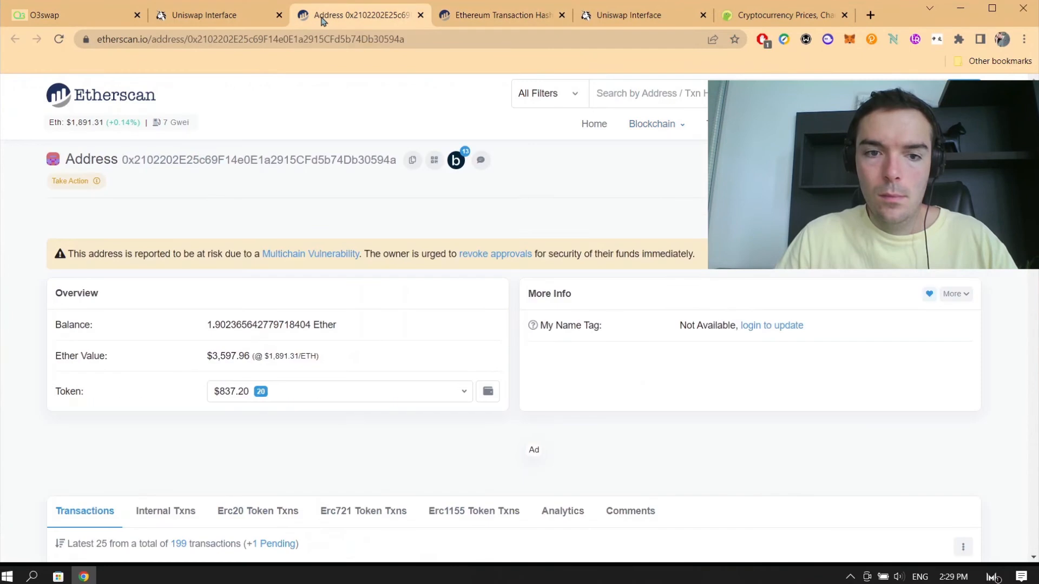
pyautogui.scroll(-10, 410, 240)
pyautogui.scroll(10, 410, 240)
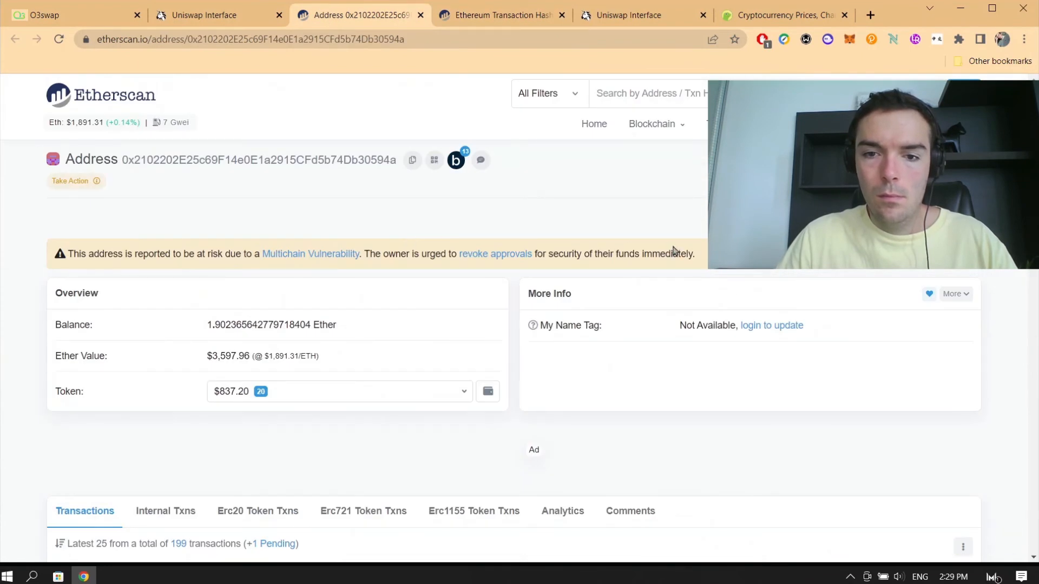
pyautogui.click(463, 20)
pyautogui.click(311, 22)
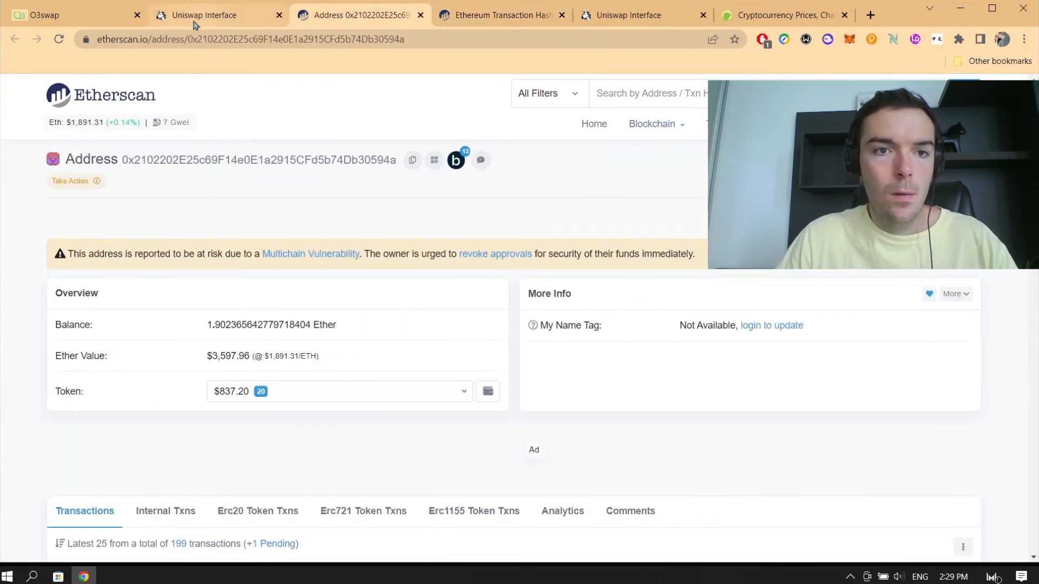
pyautogui.click(195, 22)
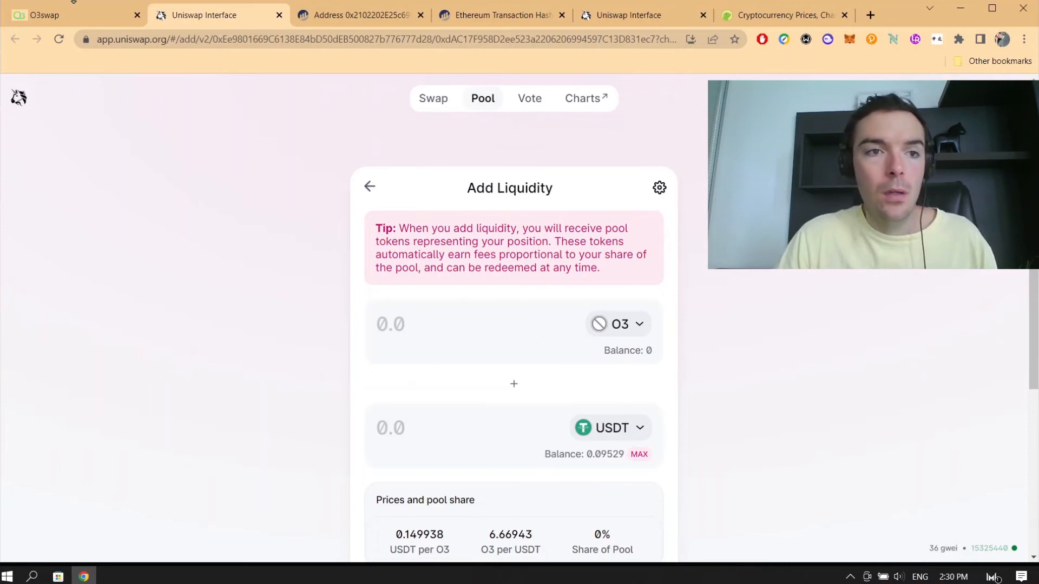
# - Return to the O3 Swap Vault and examine the UNI-LP wallet balance and the LP-USDC reward
pyautogui.click(63, 24)
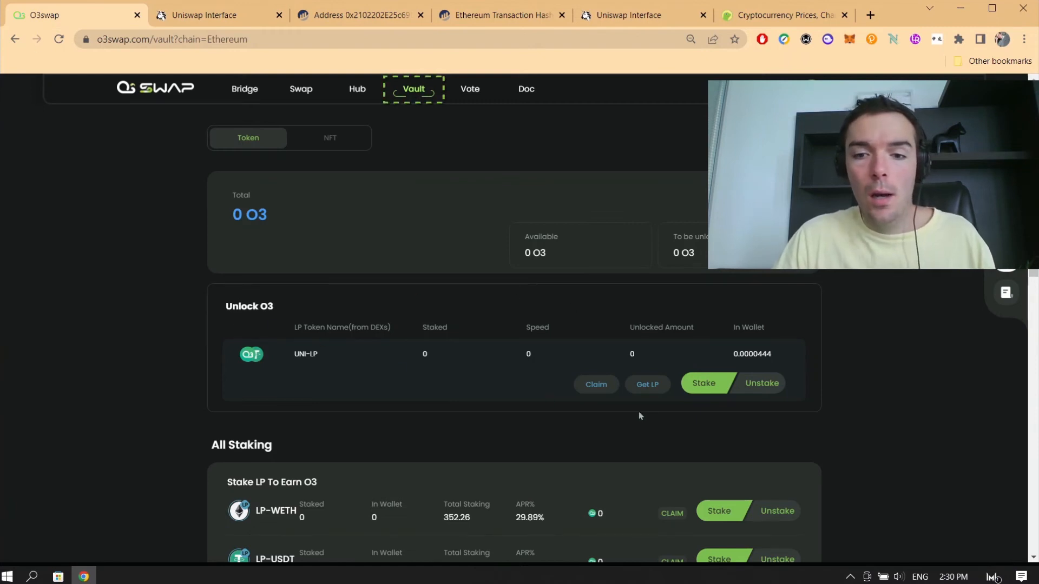
pyautogui.scroll(-8, 428, 346)
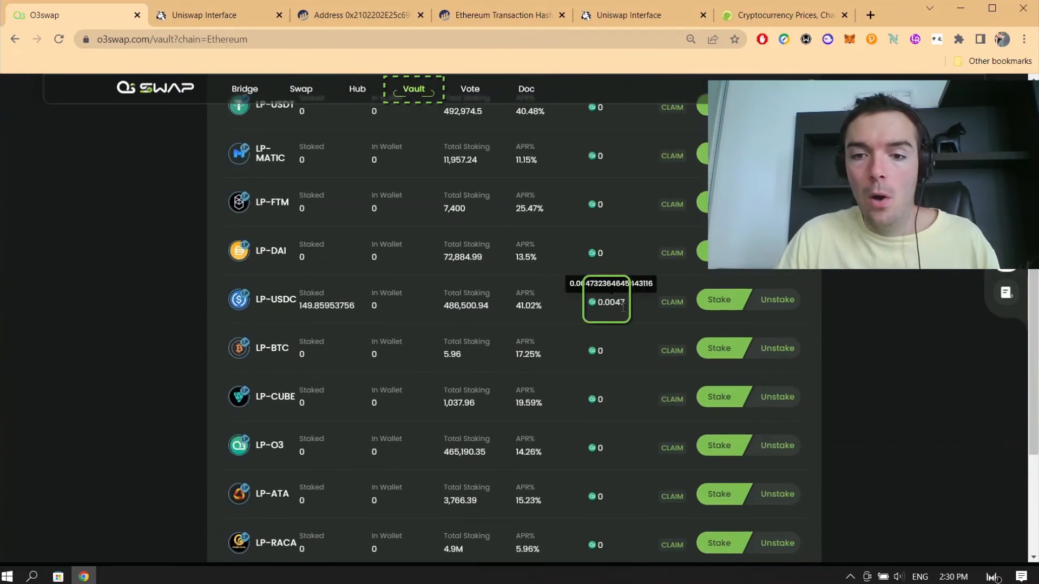
pyautogui.scroll(8, 623, 319)
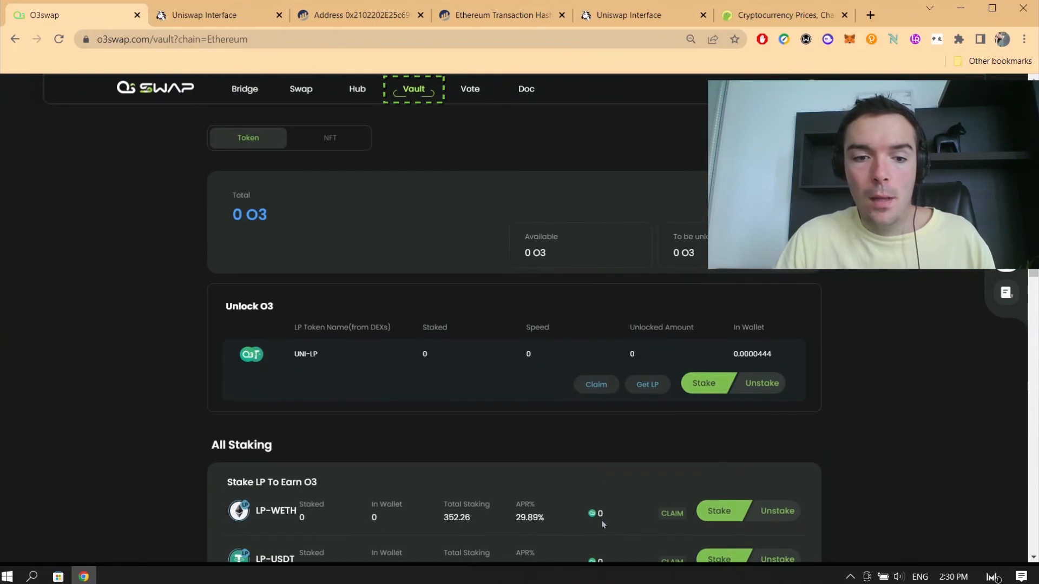
# - Choose the maximum UNI-LP amount for staking, approve UNI-LP and confirm it in MetaMask, and minimize the pending transaction notice
pyautogui.click(699, 387)
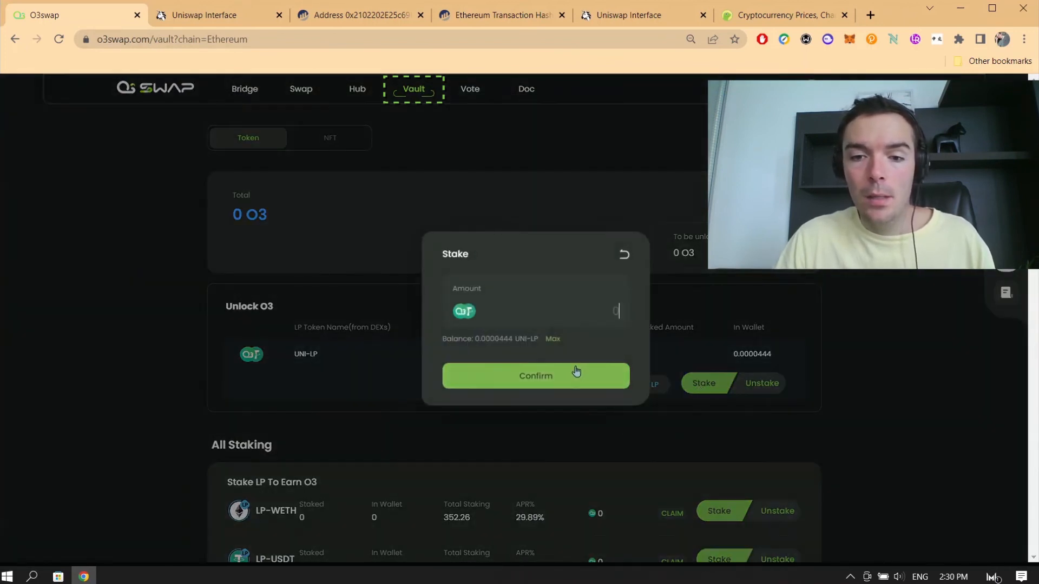
pyautogui.click(552, 341)
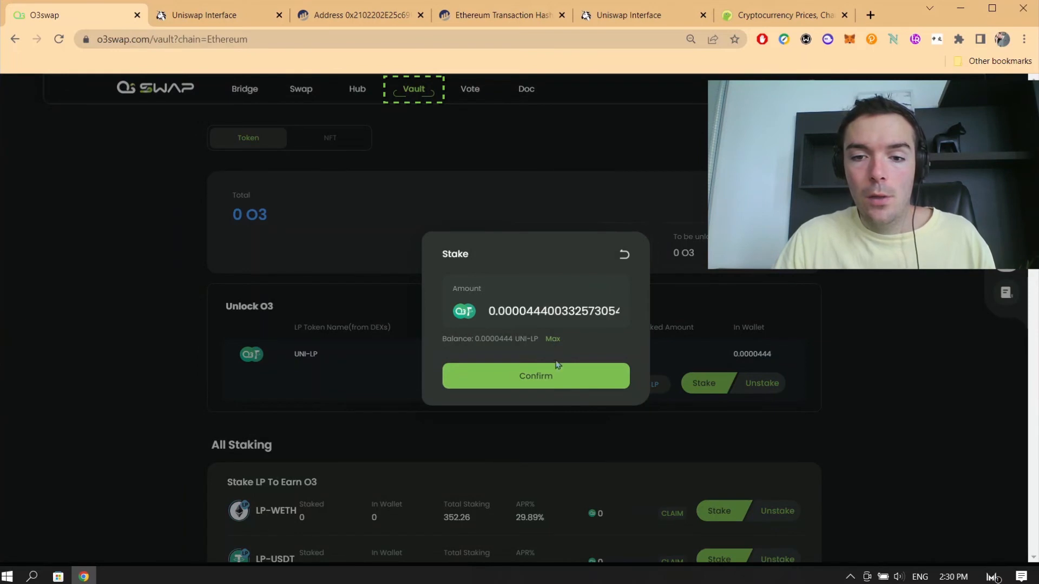
pyautogui.click(515, 382)
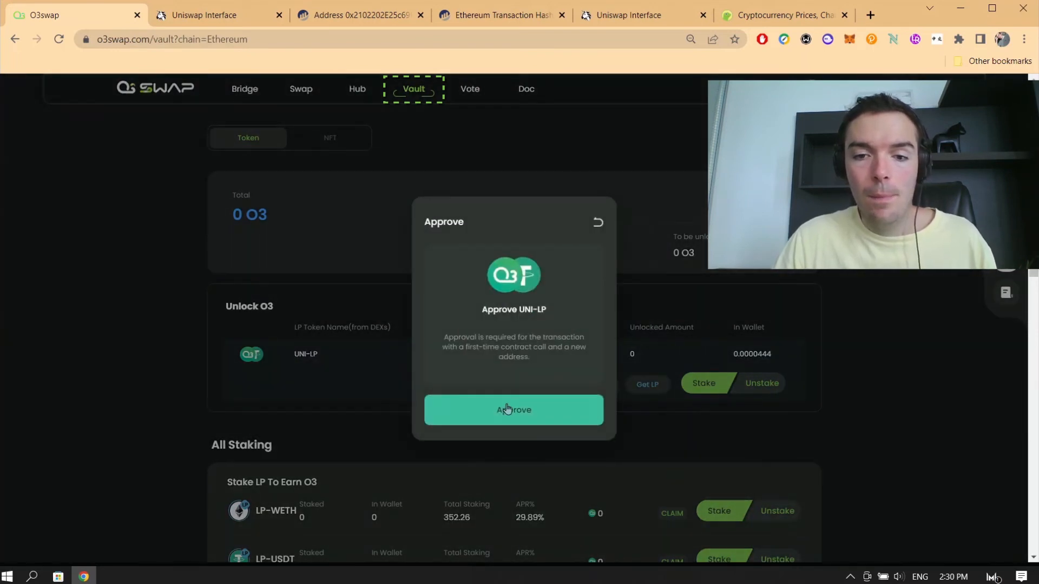
pyautogui.click(500, 412)
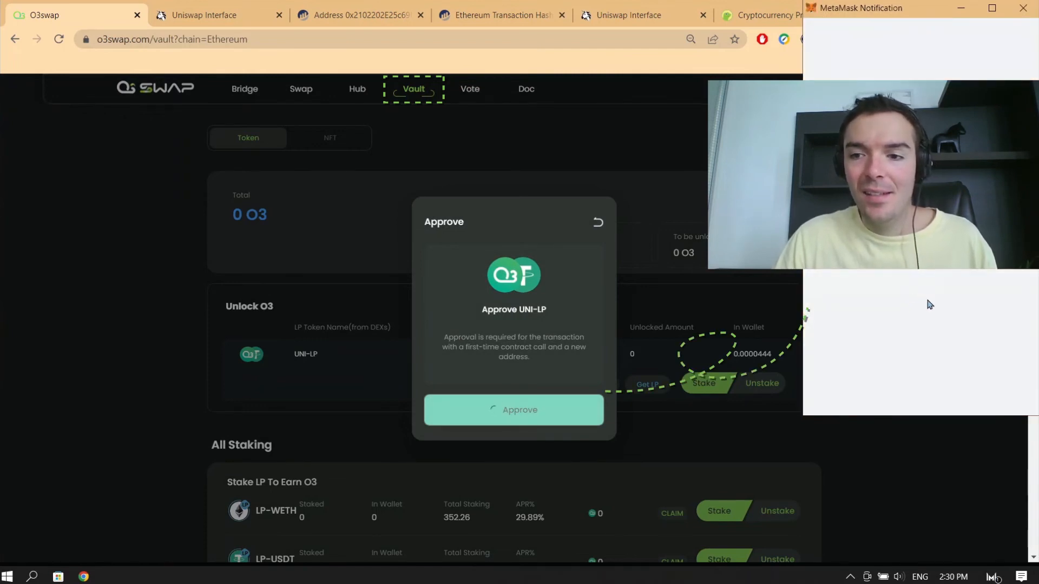
pyautogui.scroll(-5, 929, 312)
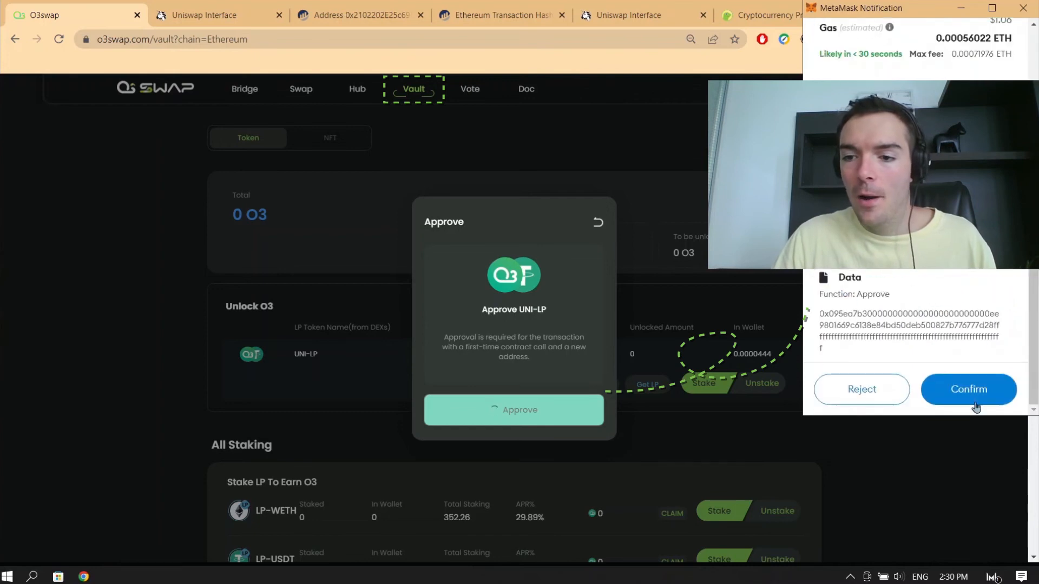
pyautogui.click(956, 392)
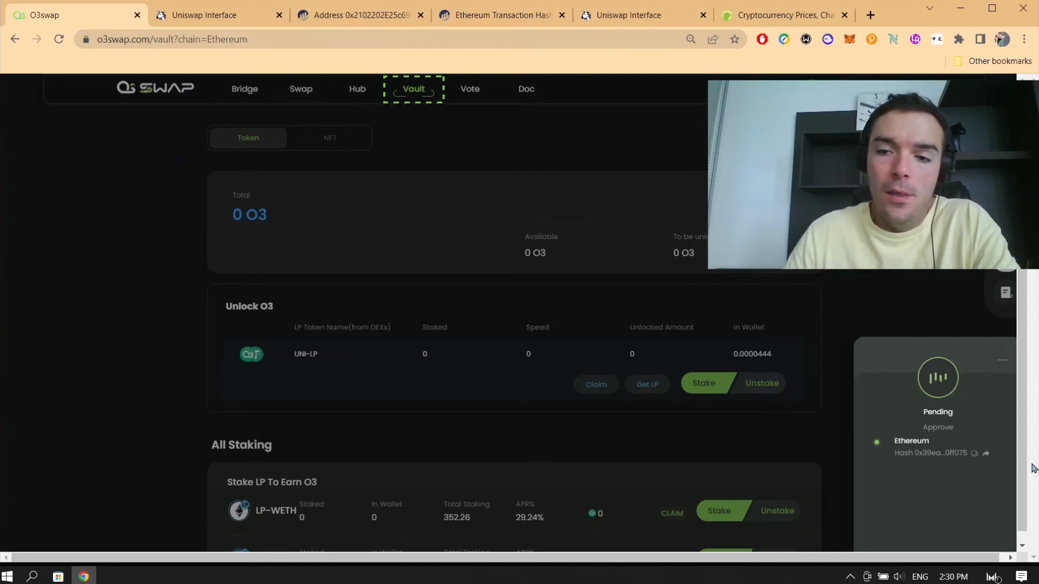
pyautogui.click(1001, 364)
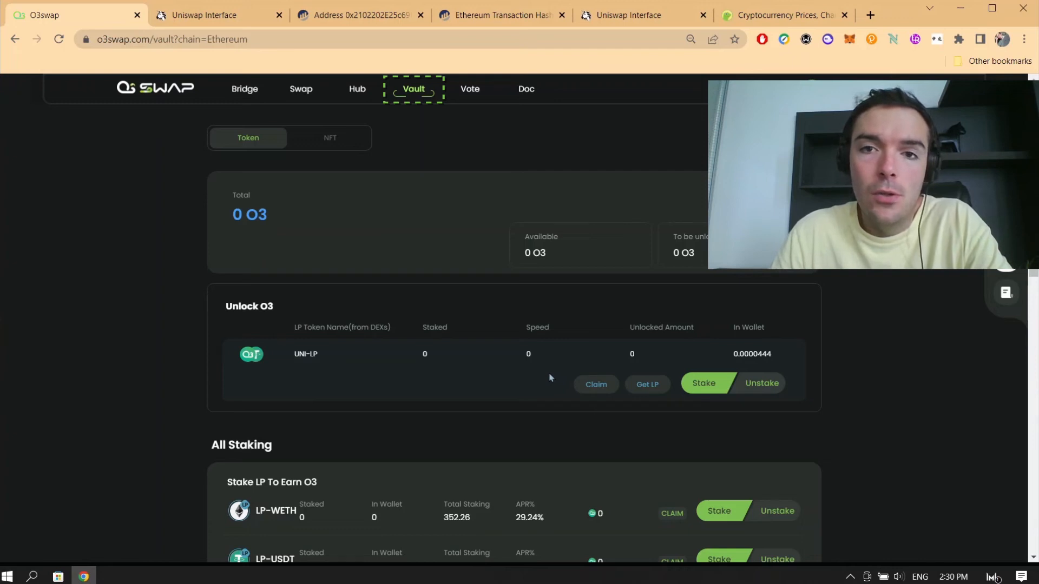
# - Stake the maximum UNI-LP balance under Unlock O3, confirm the transaction in MetaMask and minimize the pending notice
pyautogui.click(701, 384)
pyautogui.click(550, 341)
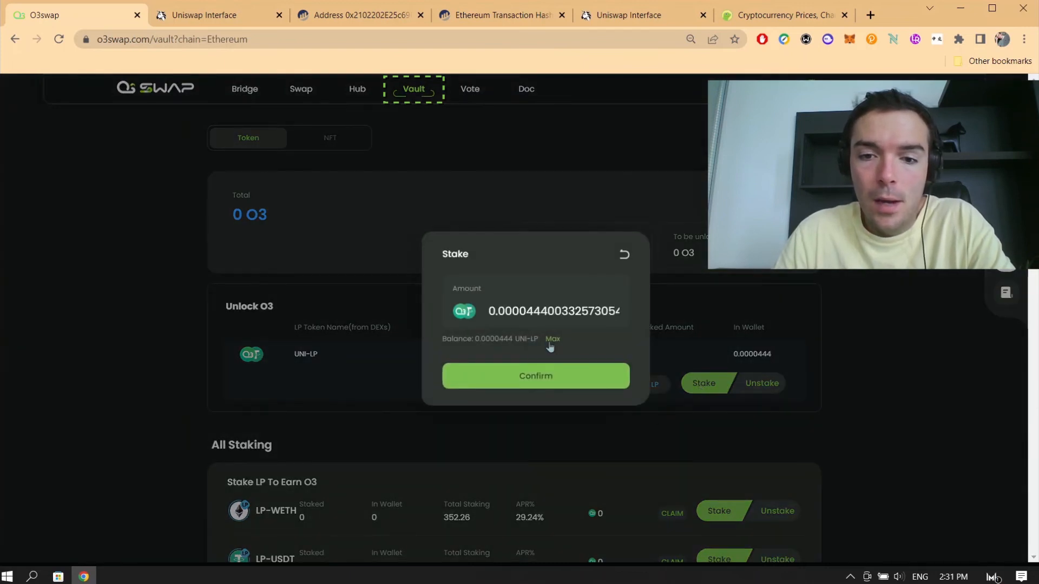
pyautogui.click(533, 379)
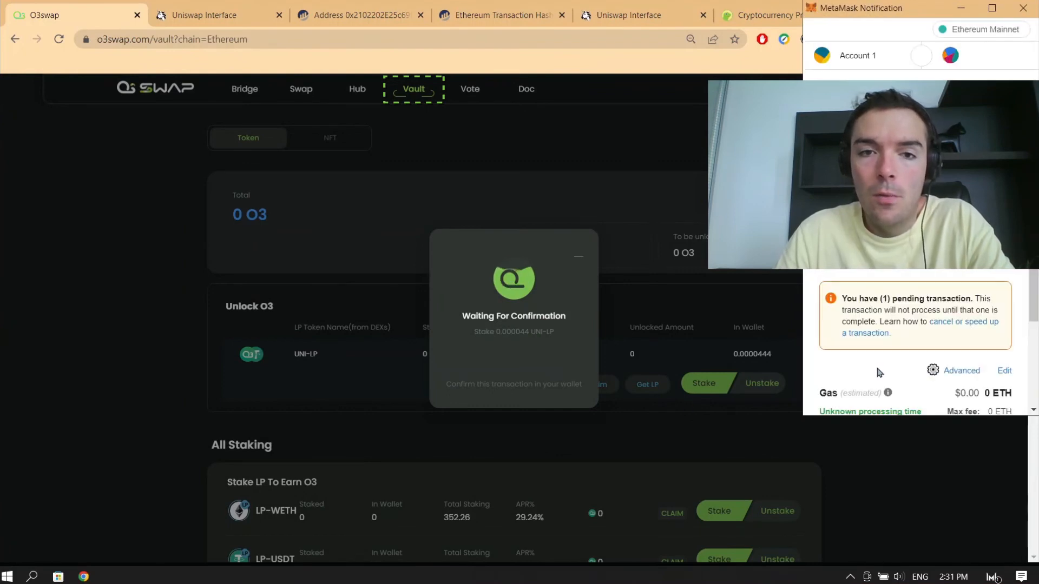
pyautogui.scroll(-2, 928, 365)
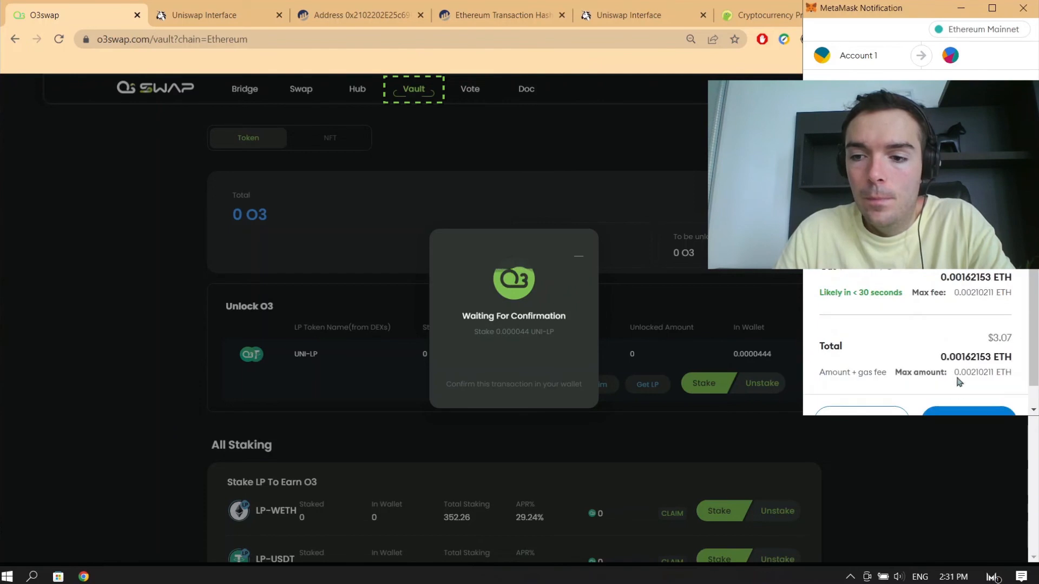
pyautogui.click(964, 390)
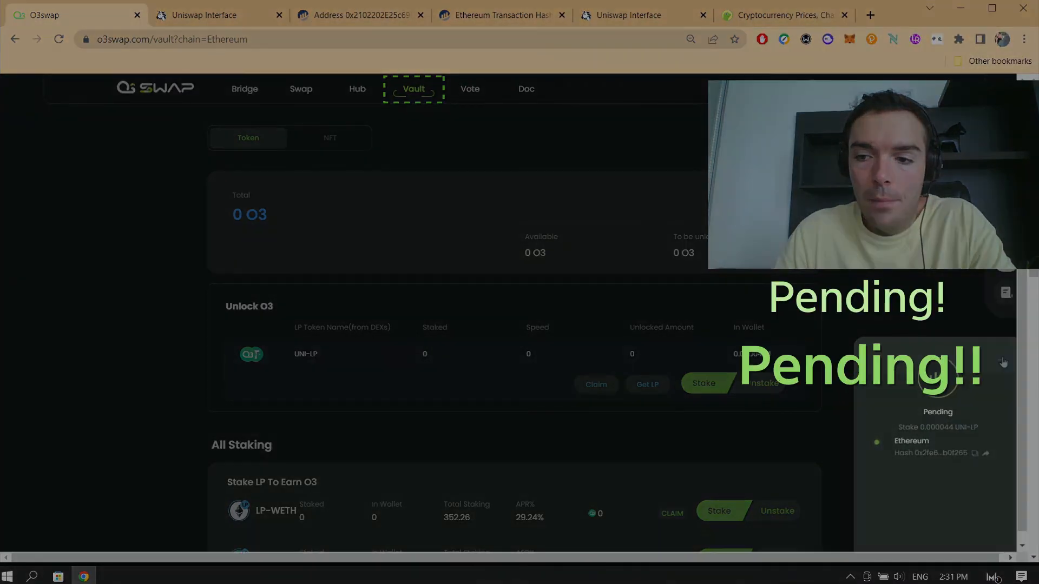
pyautogui.click(1002, 362)
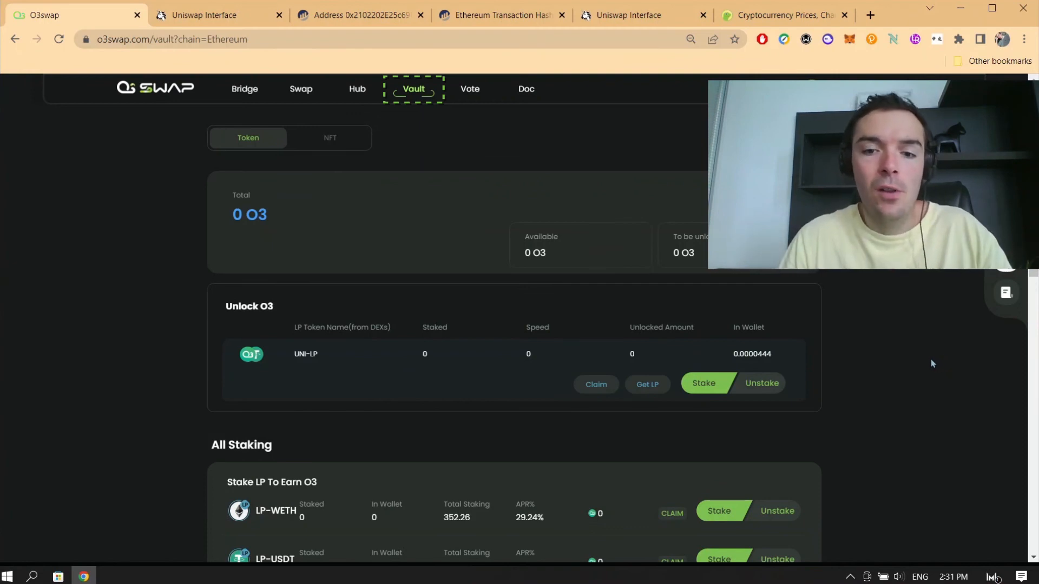
# - Examine the UNI-LP Staked column and the Stake LP To Earn O3 list for the LP-USDC reward
pyautogui.scroll(-4, 936, 341)
pyautogui.scroll(2, 860, 327)
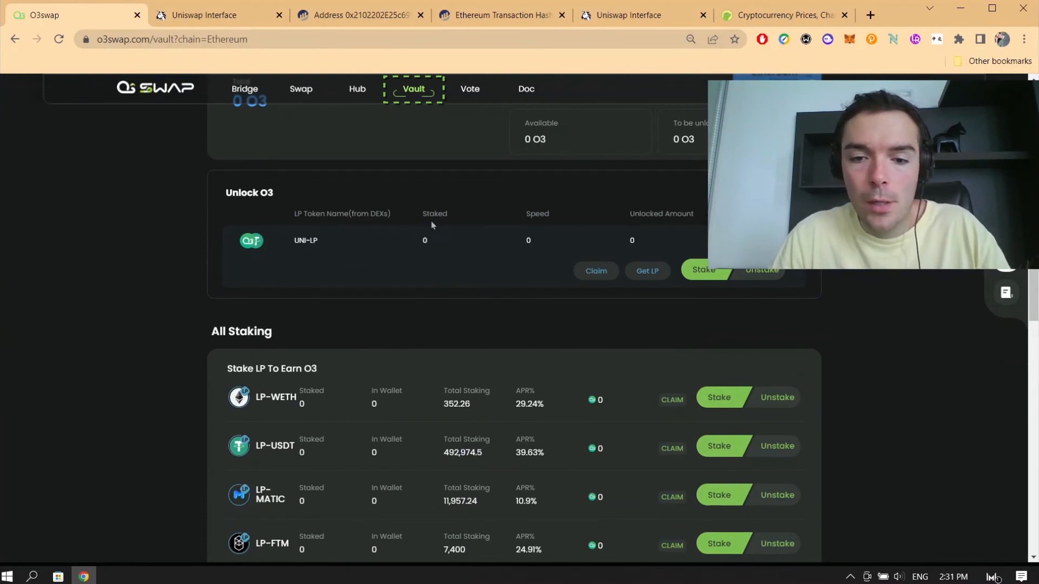
pyautogui.scroll(-2, 433, 225)
pyautogui.scroll(-2, 514, 287)
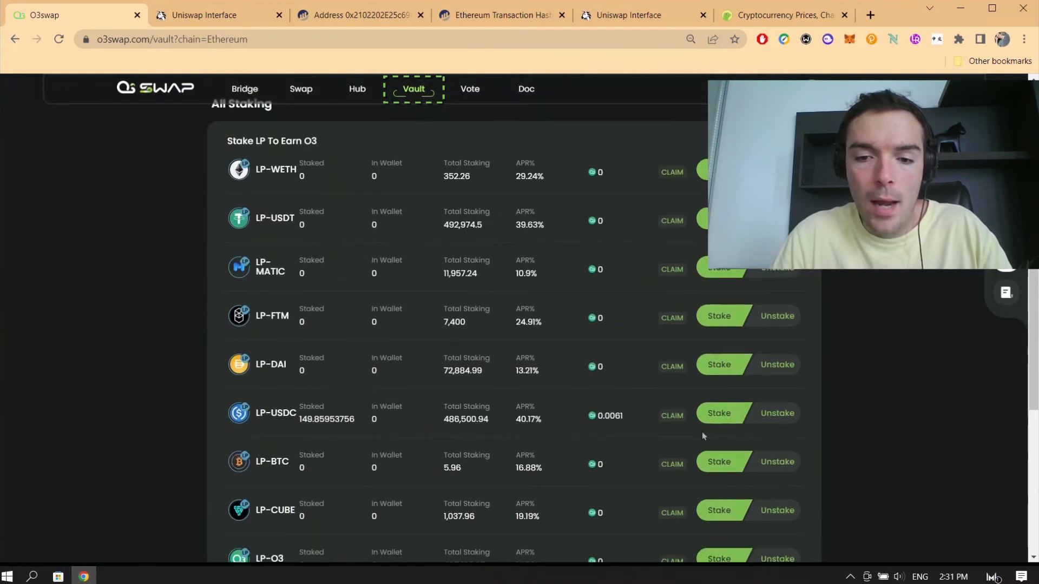
pyautogui.scroll(4, 678, 423)
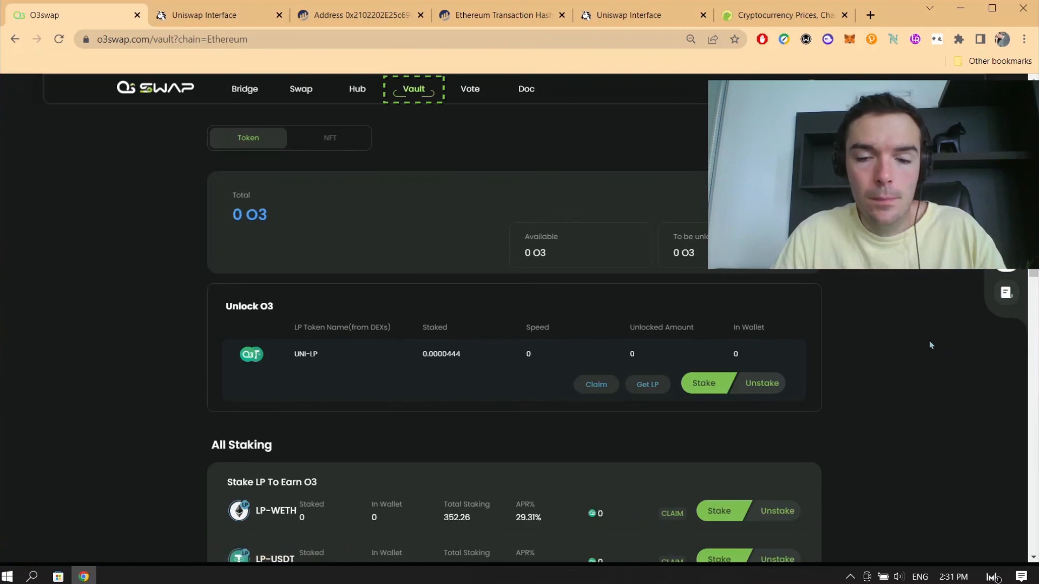
# - Claim the O3 reward of the LP-USDC stake, confirm it in MetaMask and minimize the pending notice
pyautogui.scroll(-8, 461, 348)
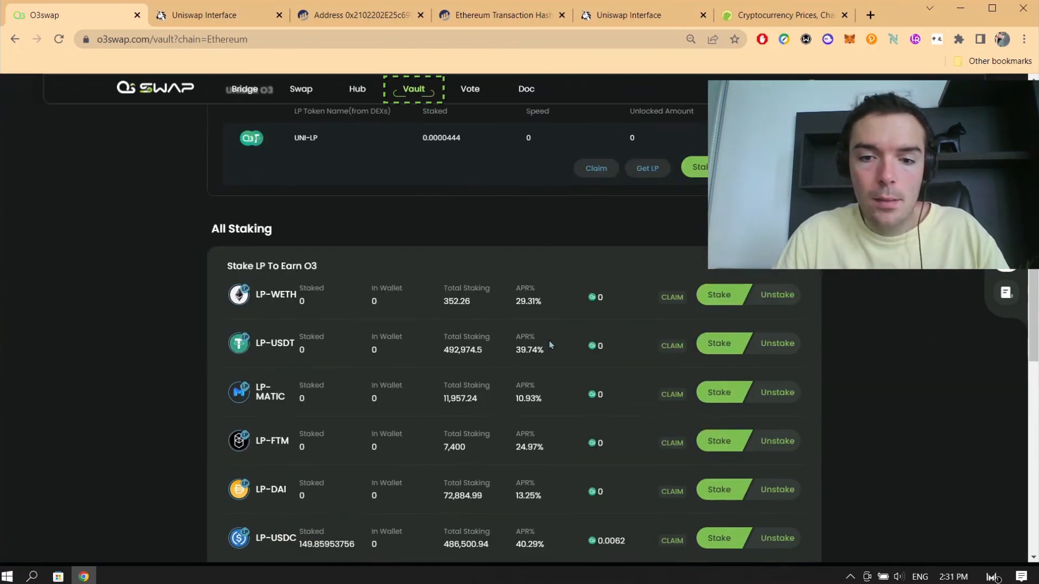
pyautogui.click(683, 301)
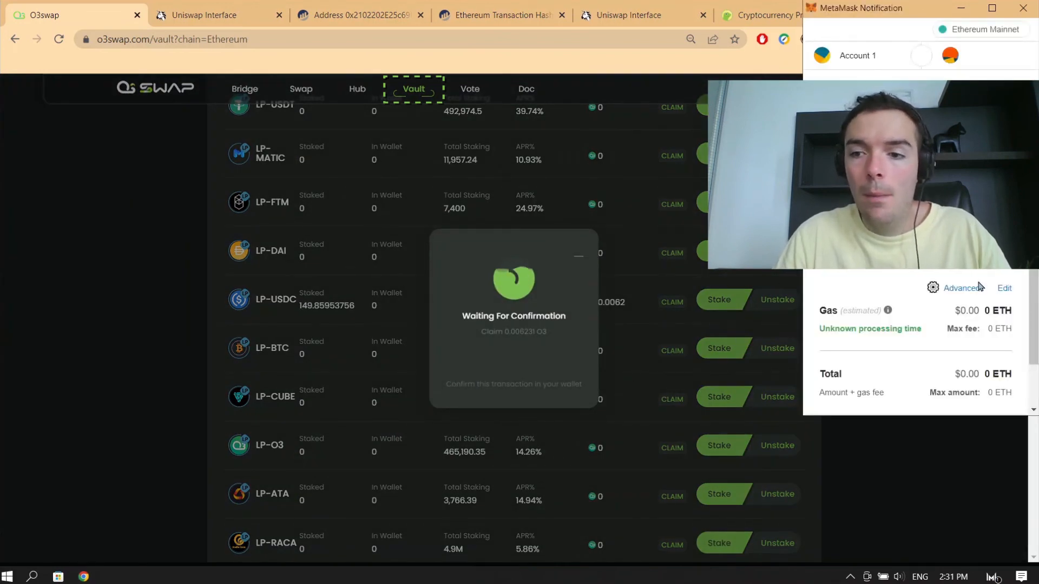
pyautogui.scroll(-1, 990, 281)
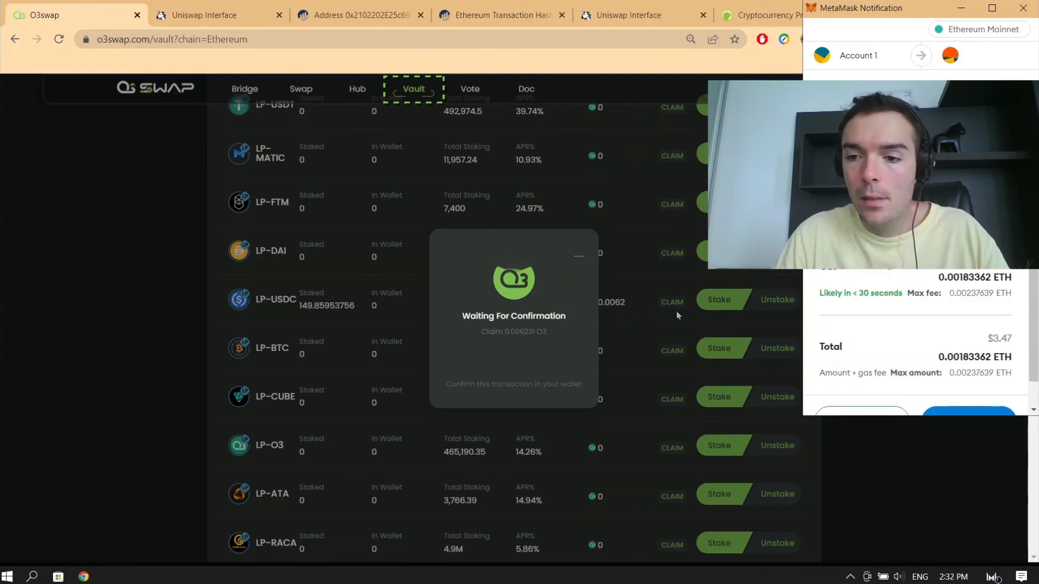
pyautogui.scroll(-1, 976, 313)
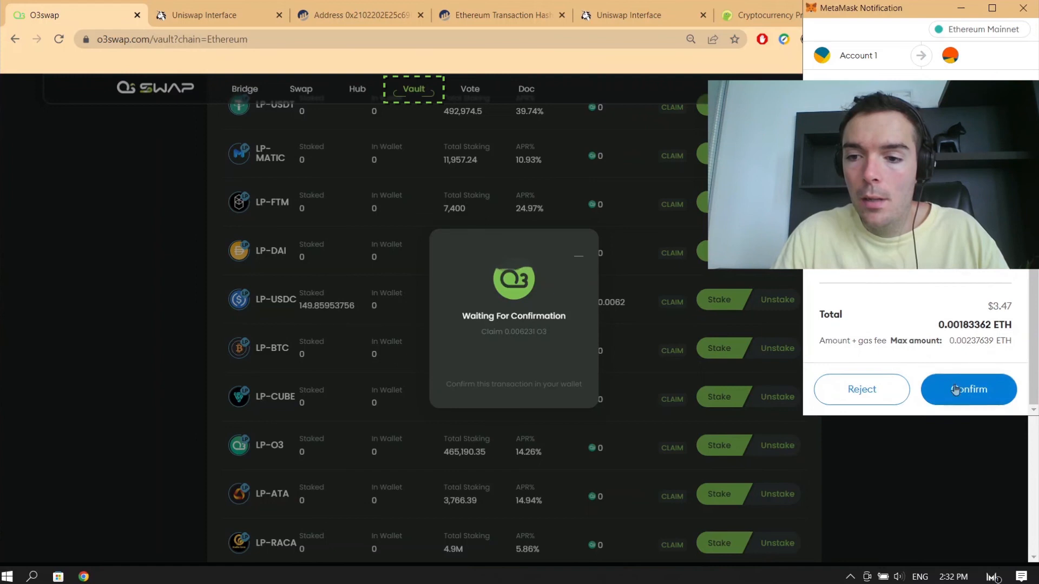
pyautogui.click(955, 390)
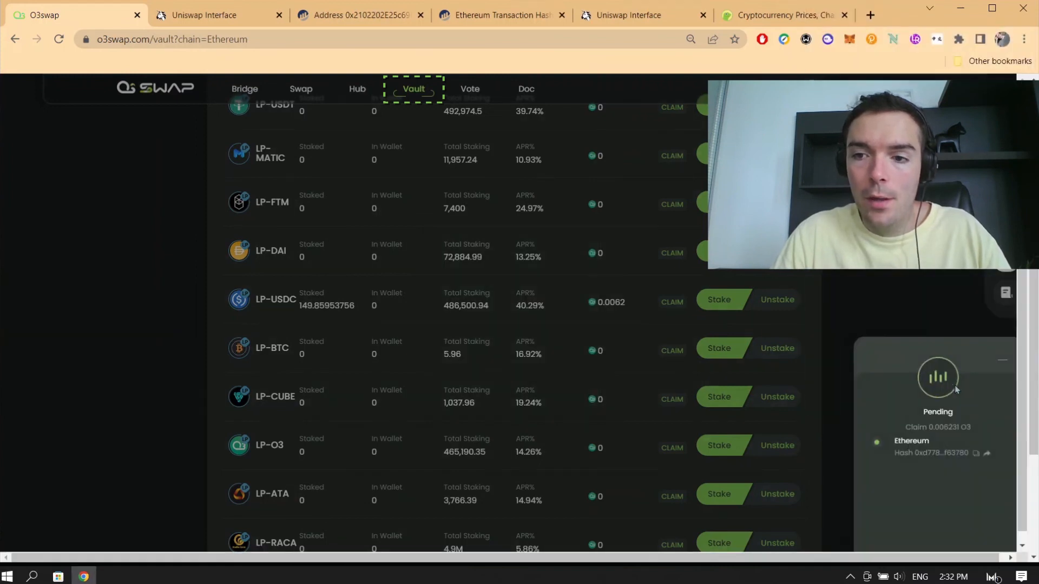
pyautogui.scroll(8, 907, 291)
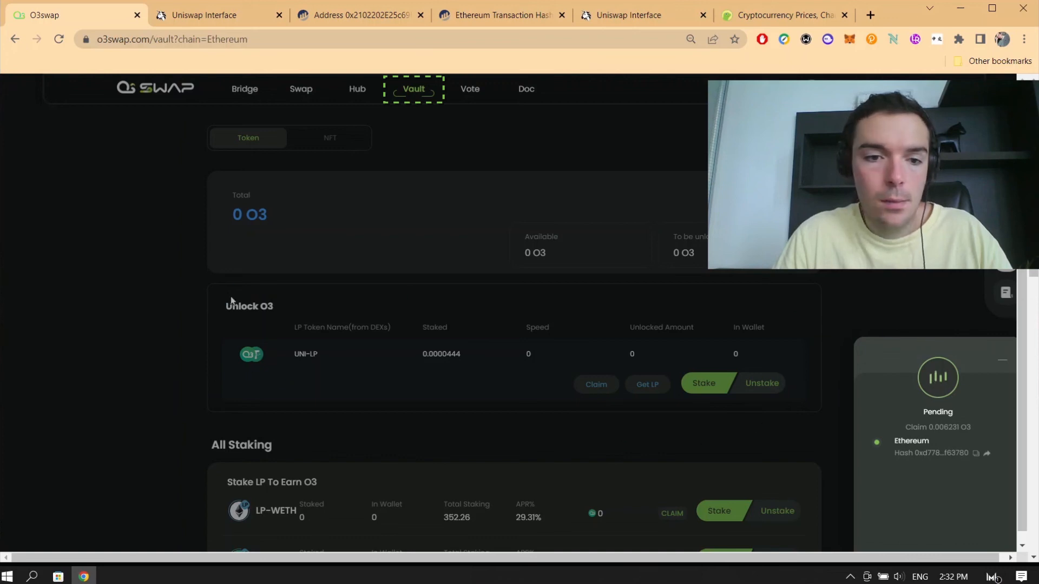
pyautogui.click(1001, 359)
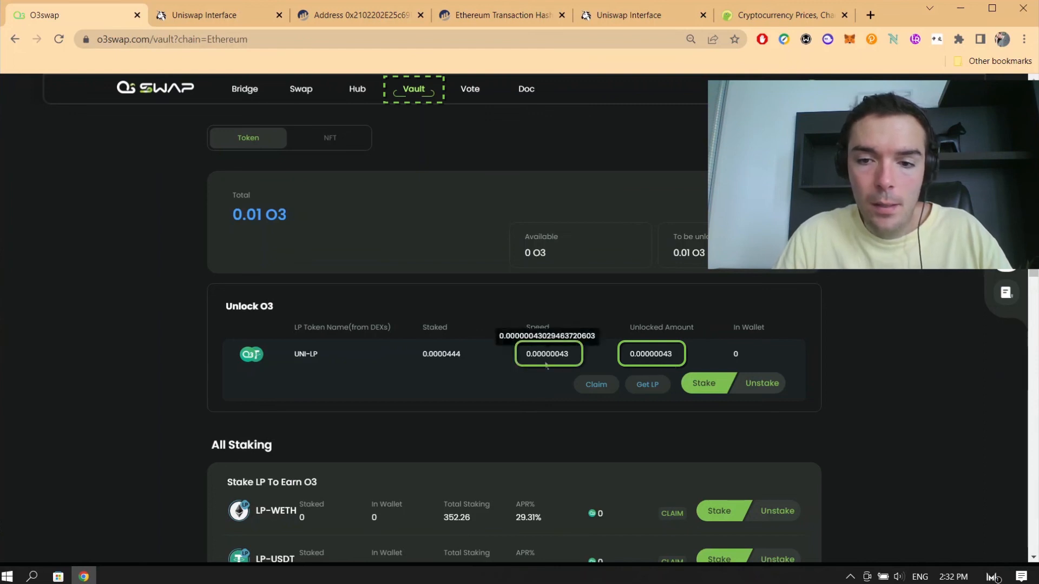
# - Calculate the recommended LP for a locked amount of 1 in the Unlock Calculator, and close the calculator
pyautogui.scroll(-10, 861, 332)
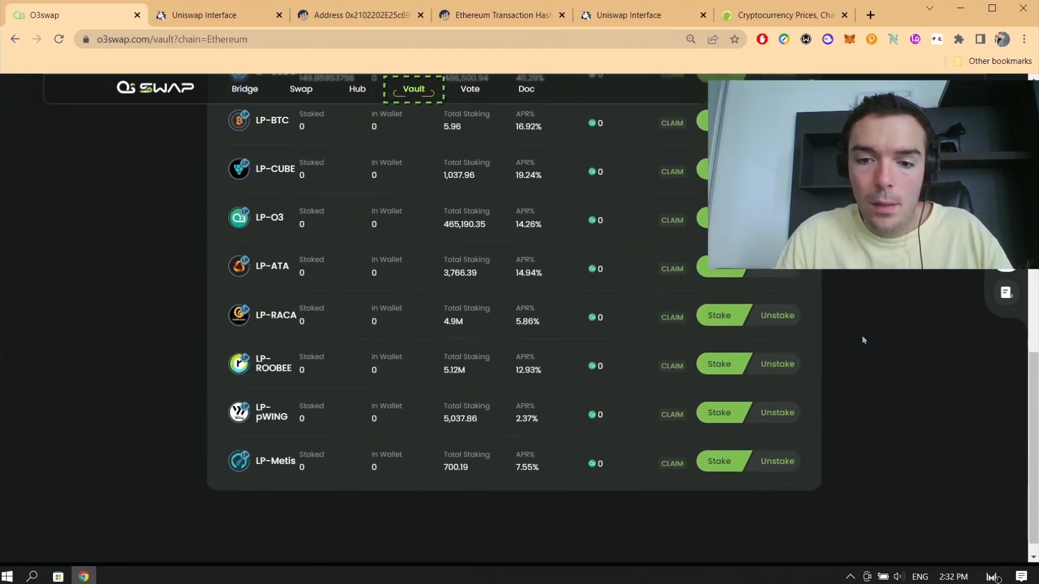
pyautogui.scroll(2, 860, 340)
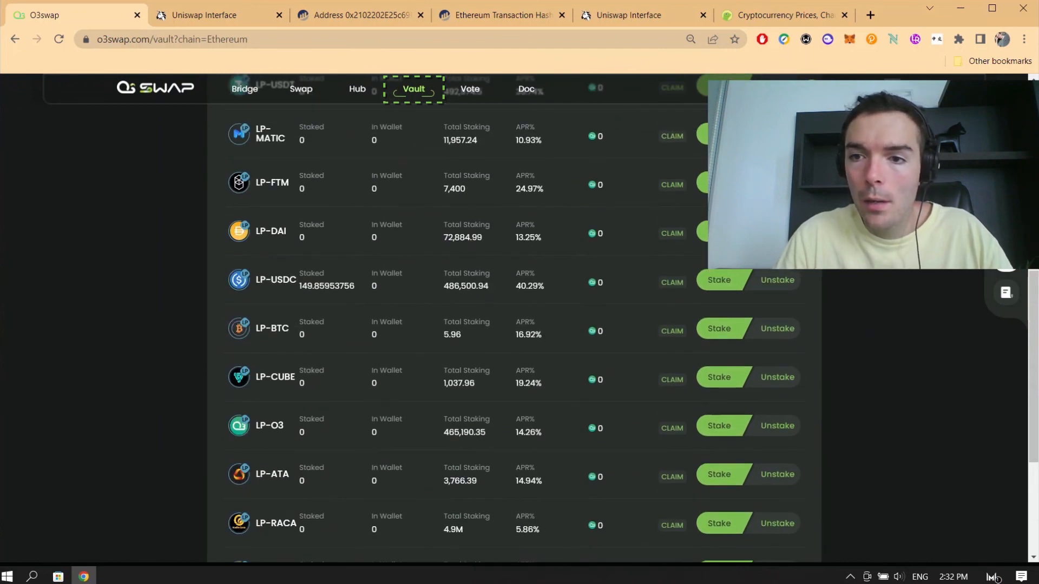
pyautogui.click(1005, 261)
pyautogui.click(594, 269)
pyautogui.write('1')
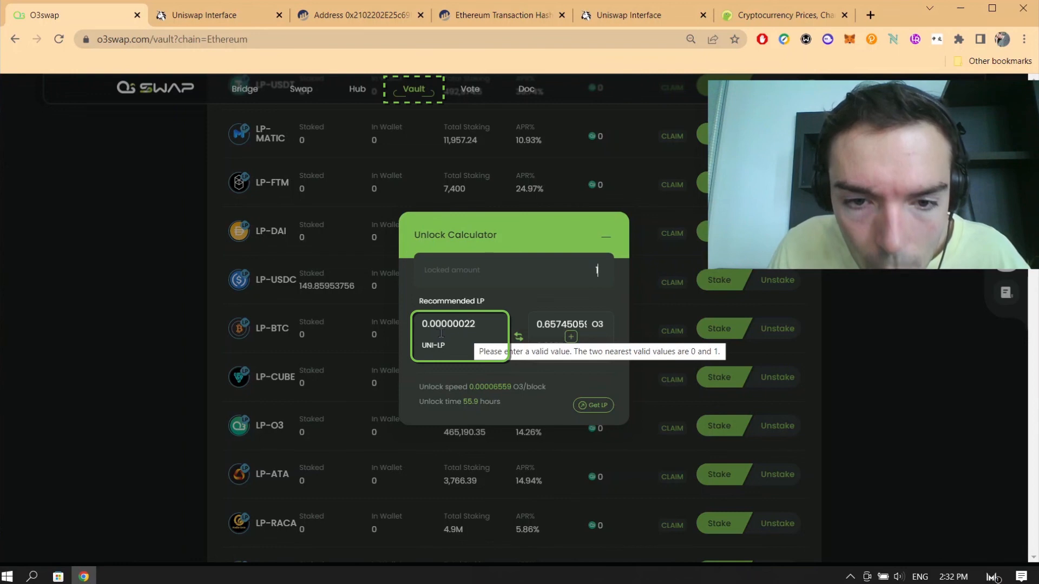
pyautogui.click(606, 237)
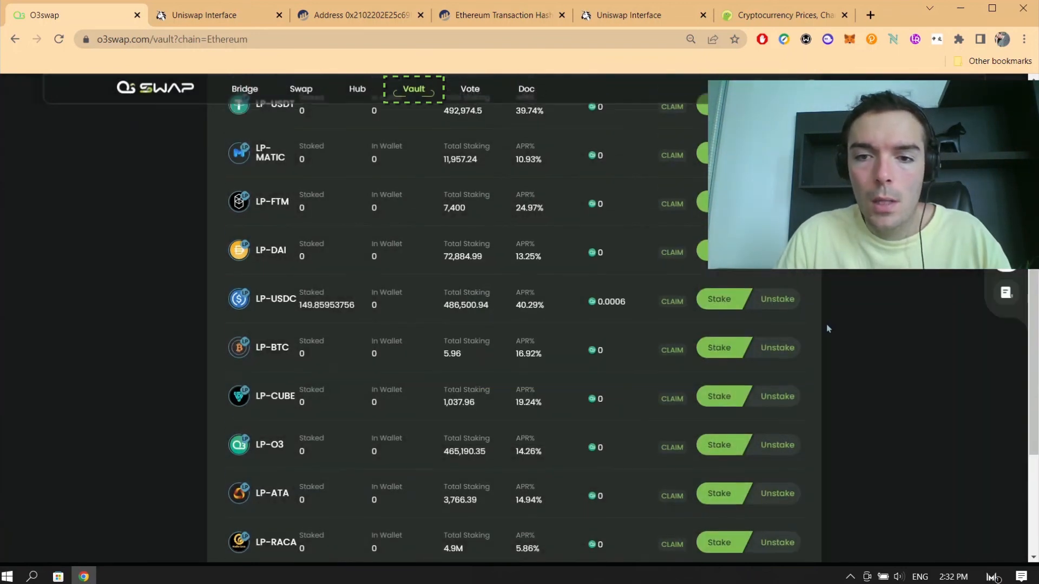
# - Review the UNI-LP unlock figures, check the unlock speed and time for a locked amount of 1, and close the calculator
pyautogui.scroll(8, 826, 328)
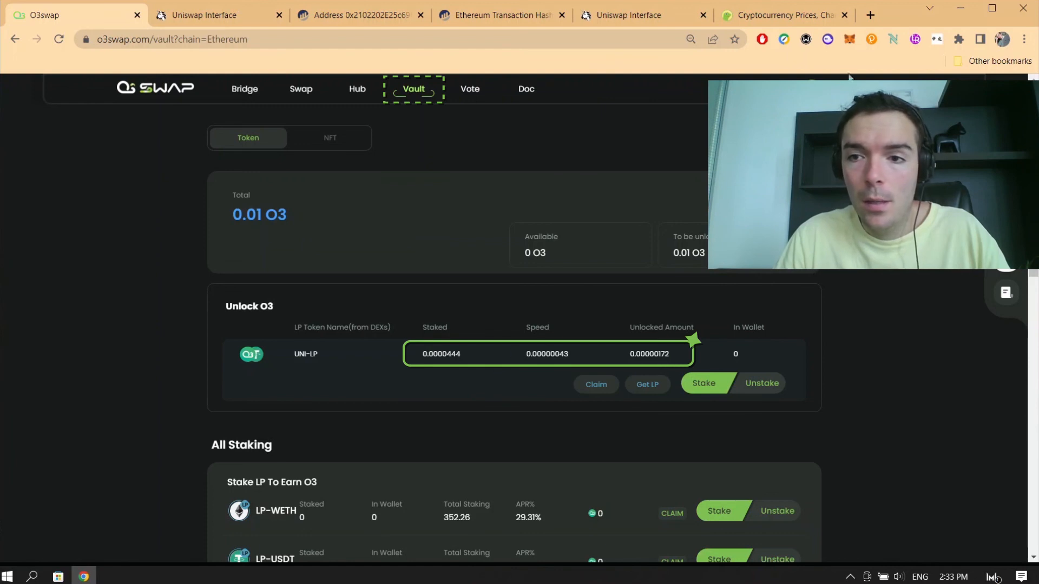
pyautogui.click(1006, 260)
pyautogui.write('1')
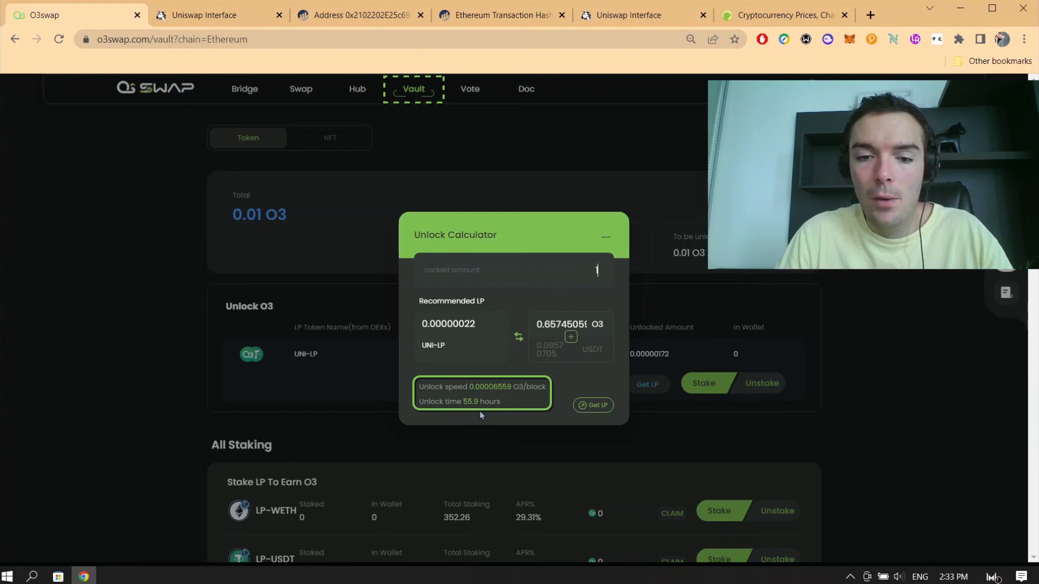
pyautogui.click(607, 240)
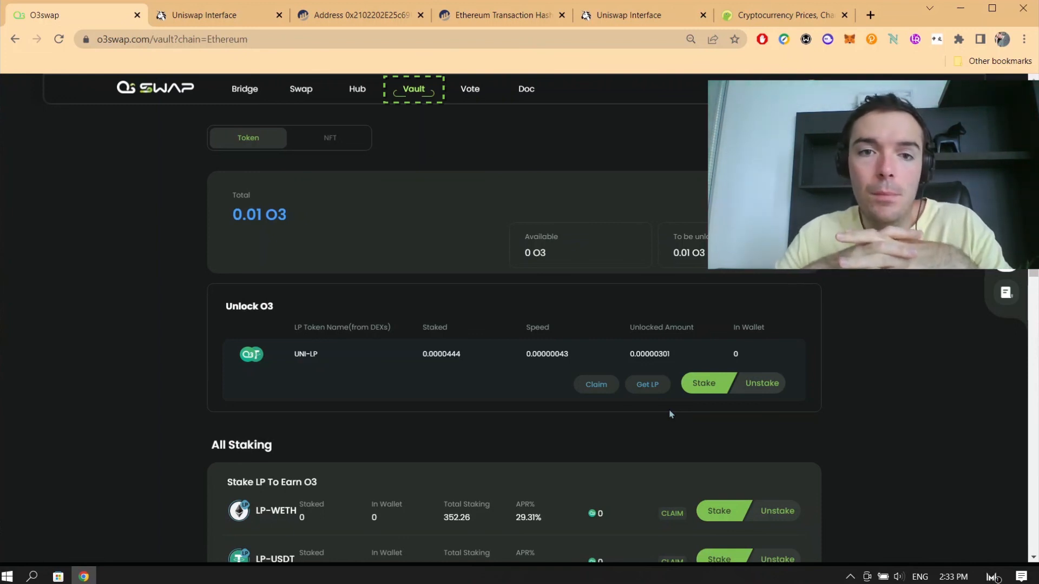
# - Switch briefly to the Hub page, return to the Vault and review the Stake LP To Earn O3 list
pyautogui.click(362, 93)
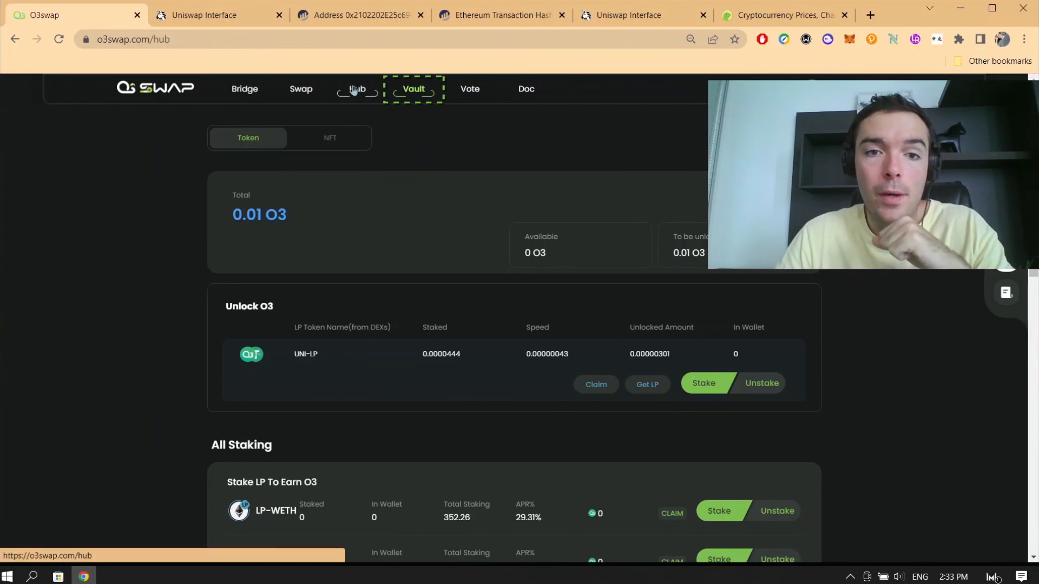
pyautogui.click(420, 92)
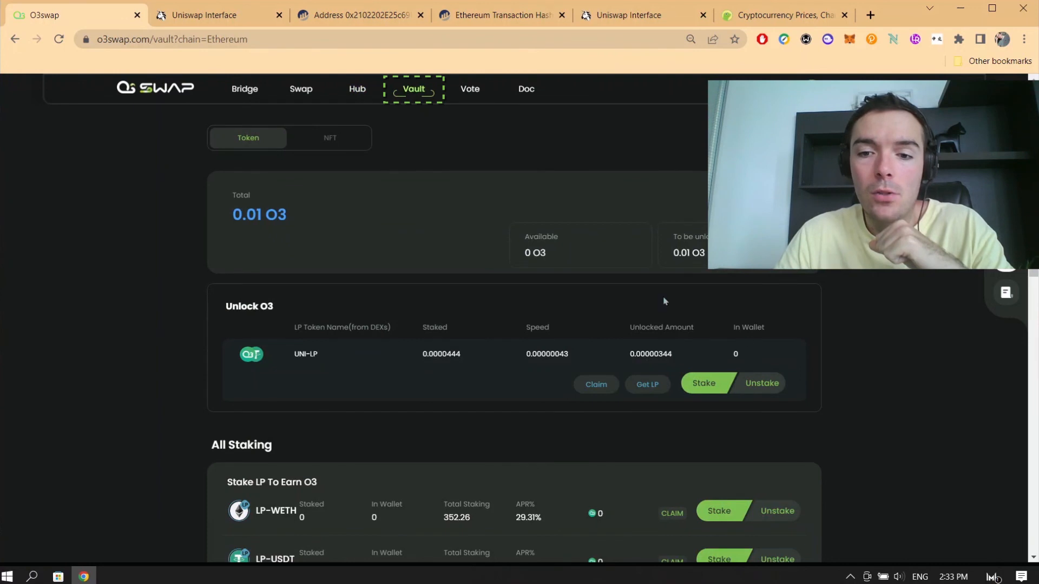
pyautogui.scroll(-4, 771, 349)
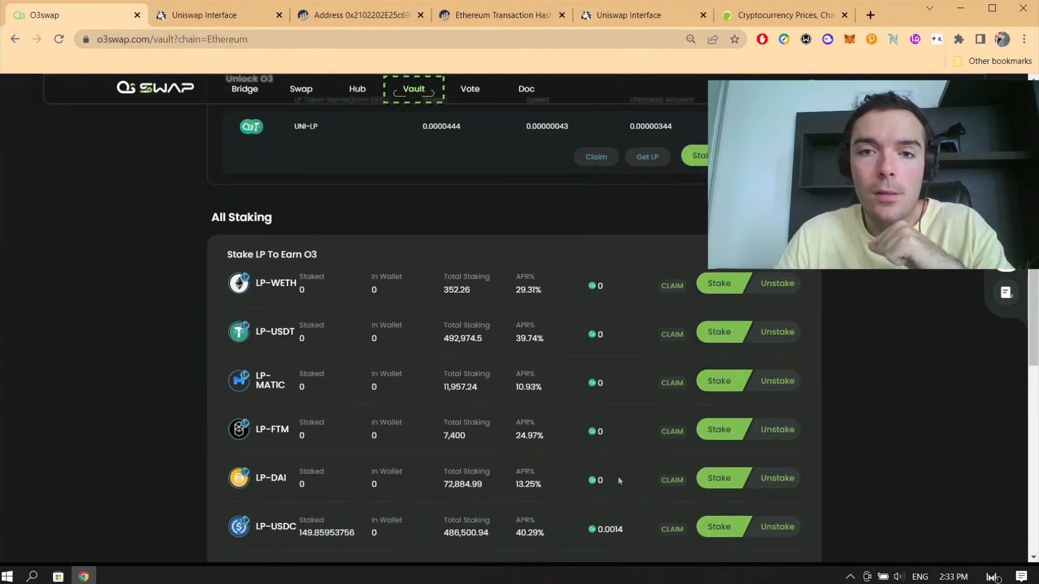